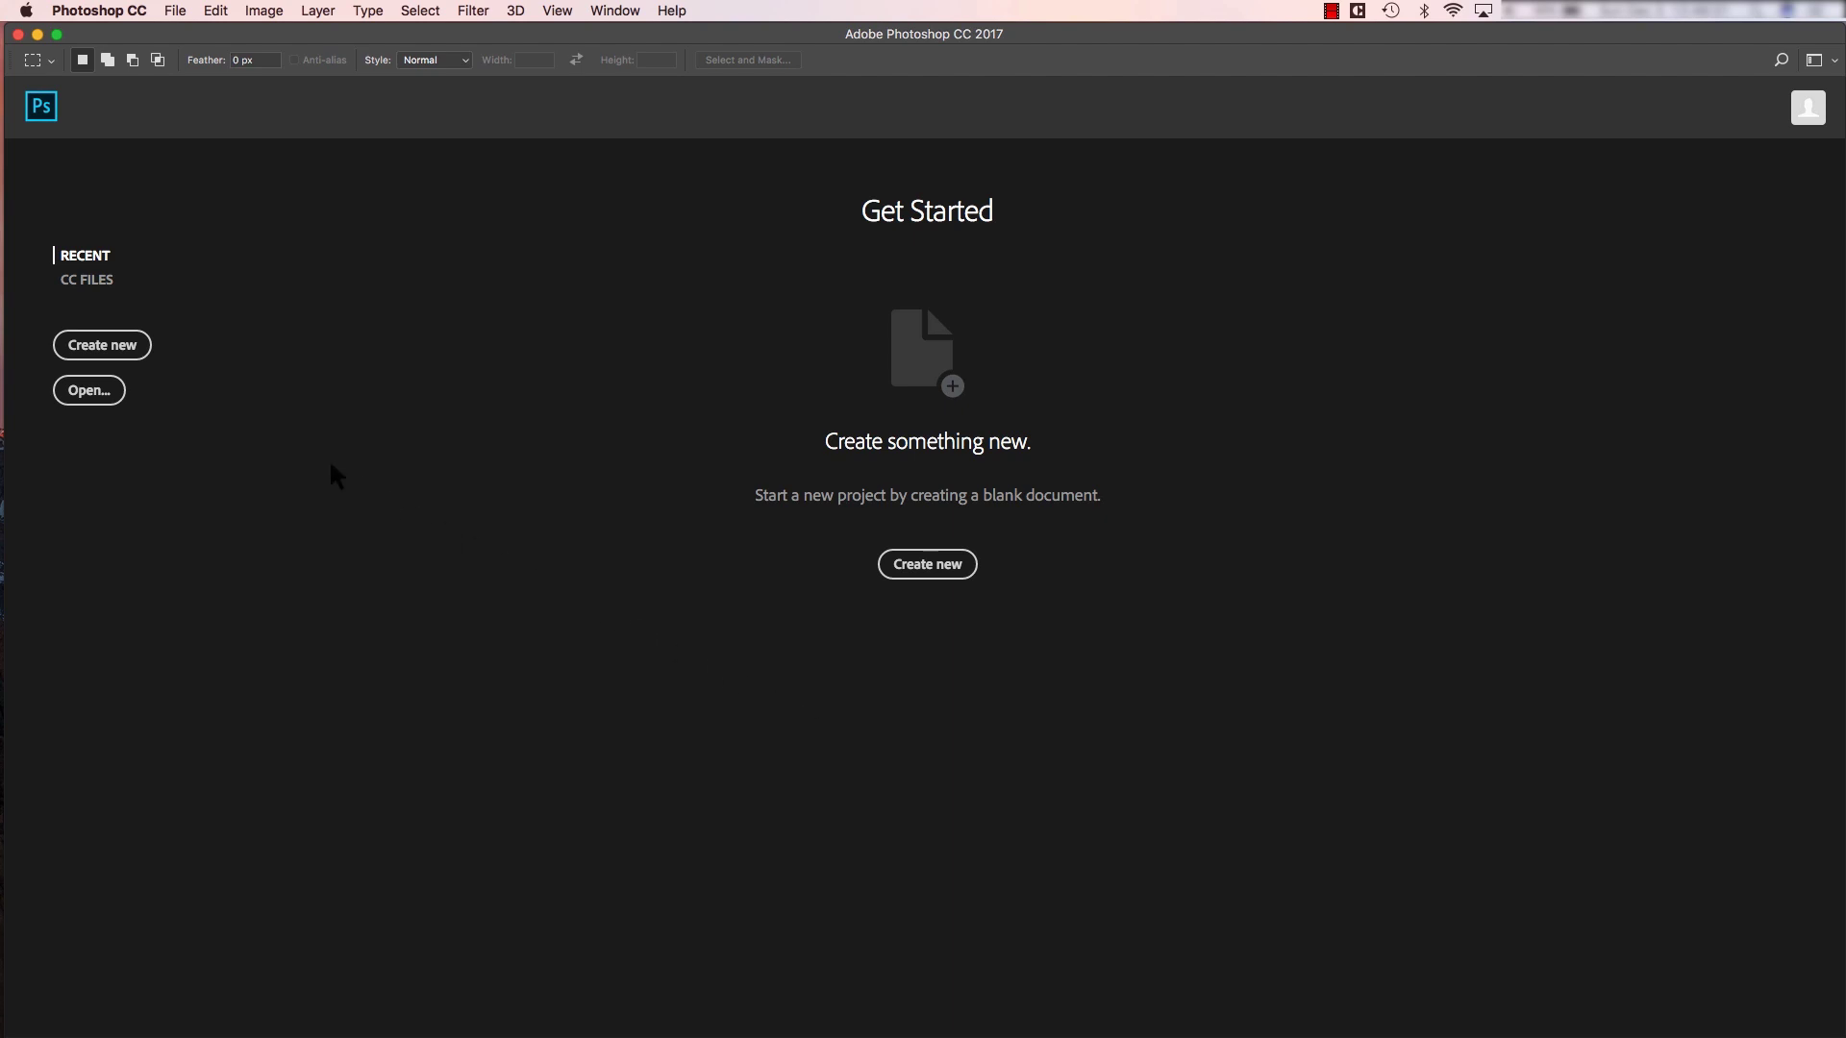
- Create a new document in pixels: 8000 wide, 7000 high, CMYK Color, transparent background
{"action": "left_click", "coordinate": [132, 348]}
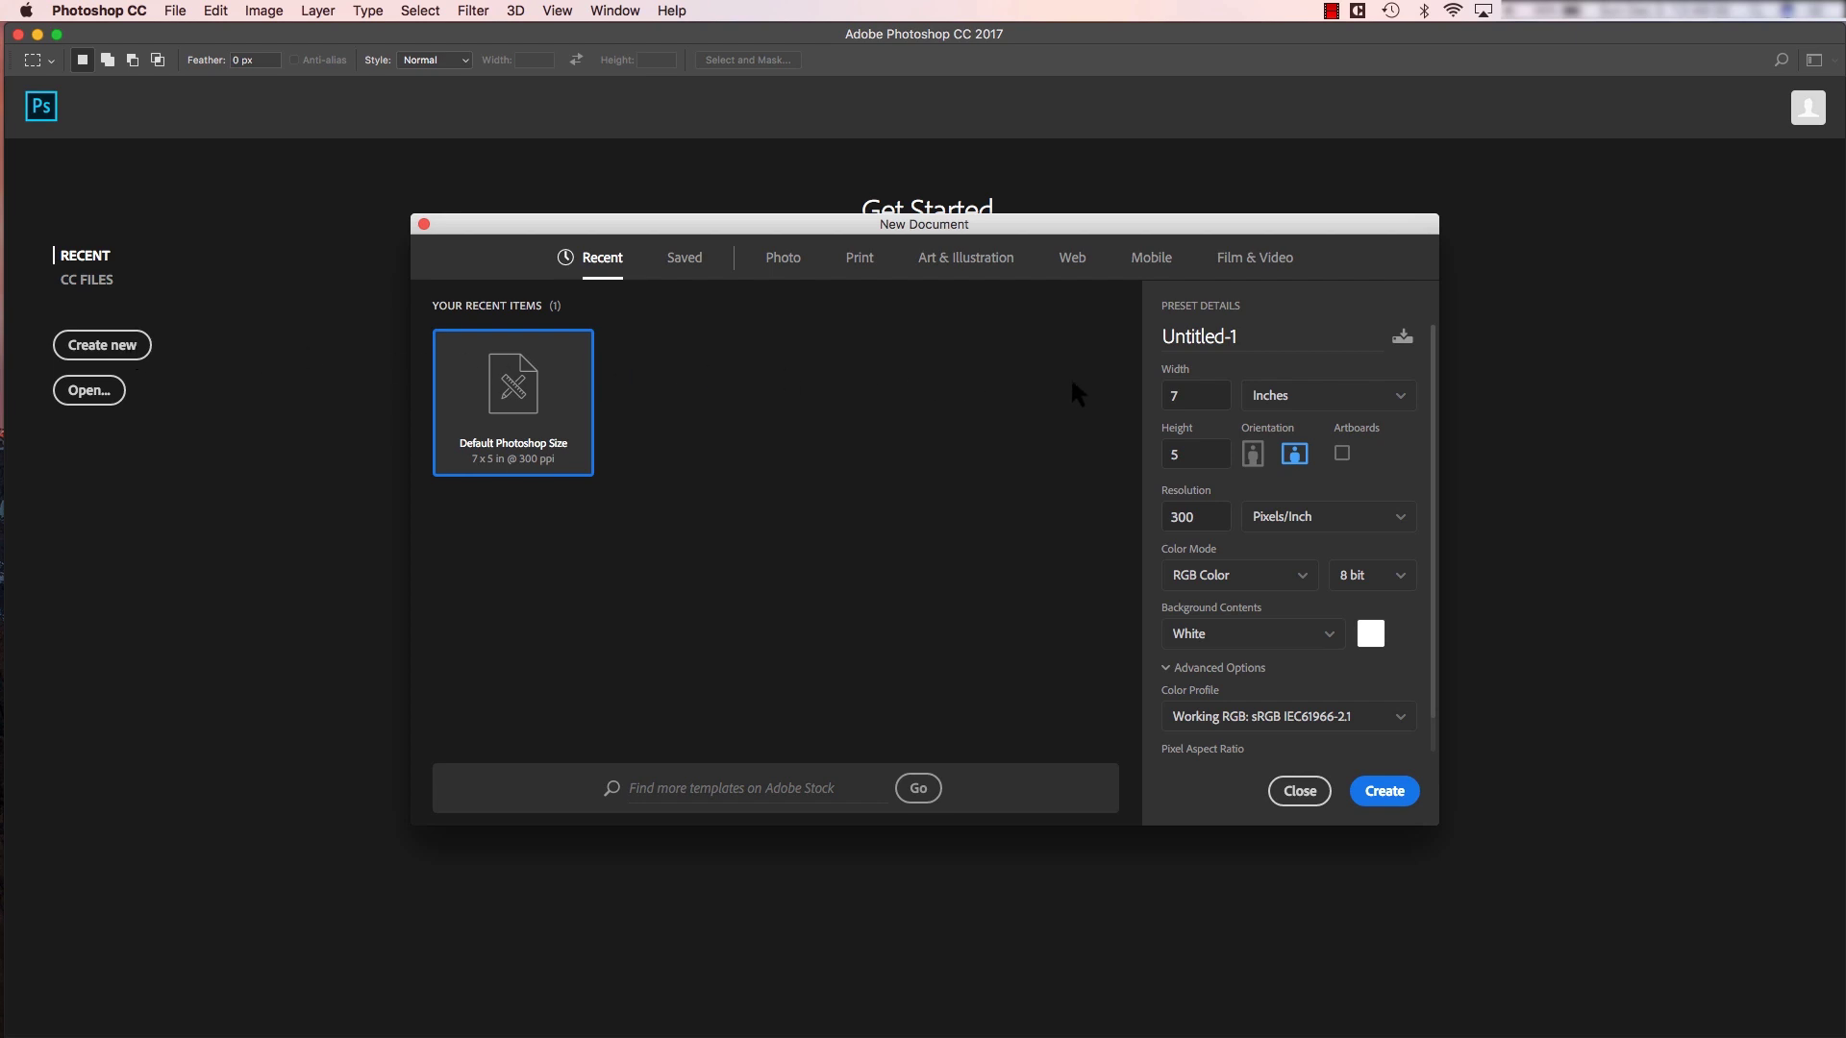
{"action": "left_click", "coordinate": [1396, 396]}
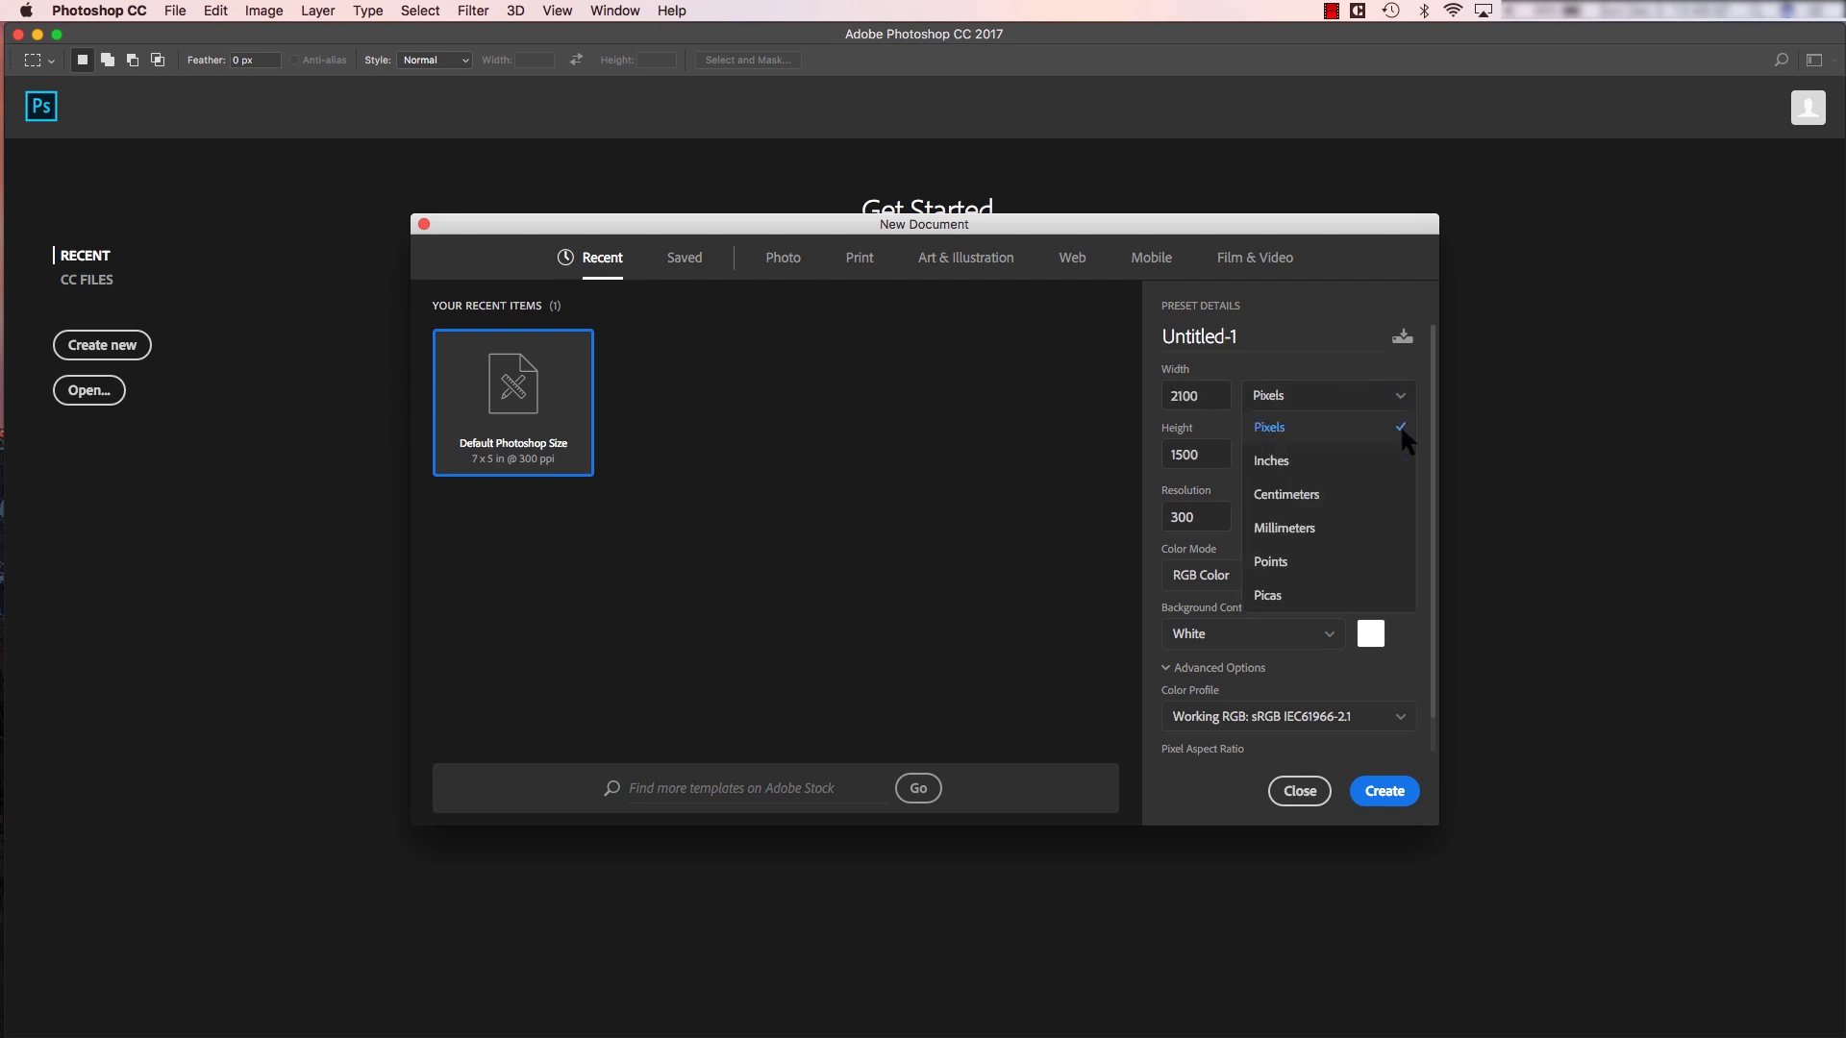
{"action": "left_click", "coordinate": [1402, 427]}
{"action": "double_click", "coordinate": [1204, 392]}
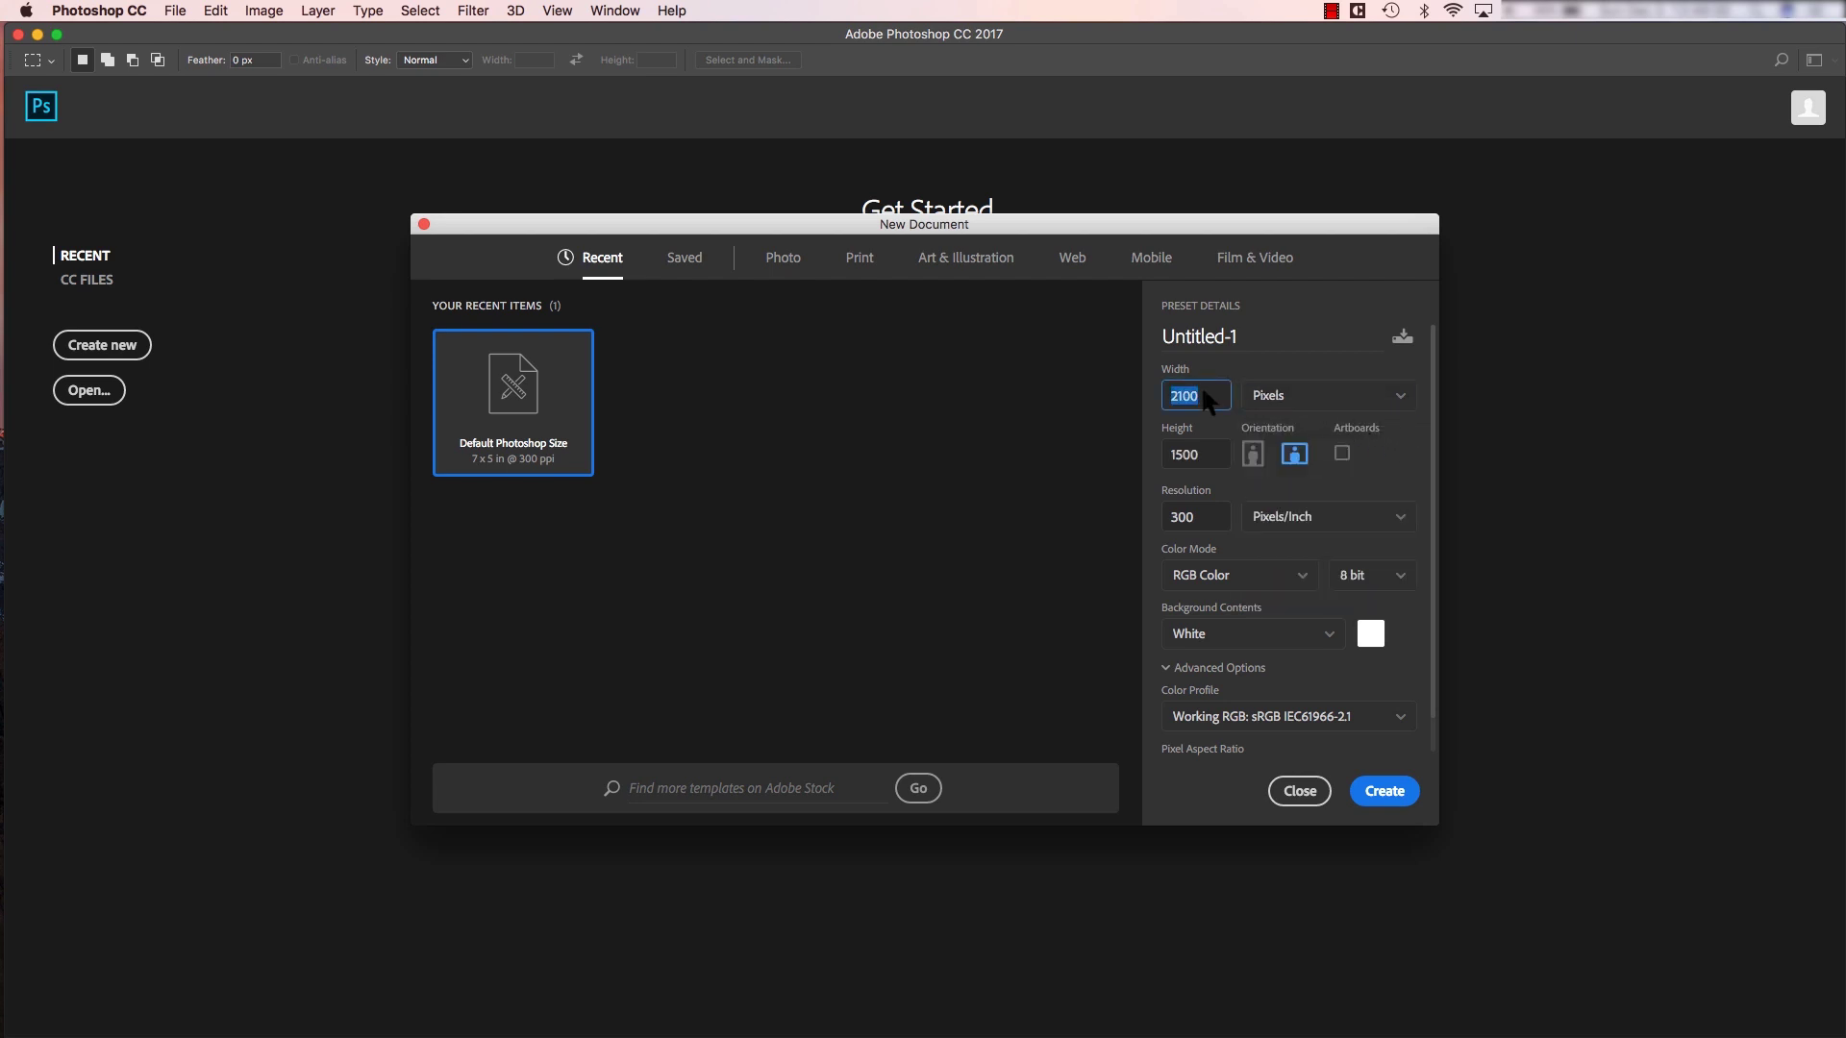
{"action": "type", "text": "8000"}
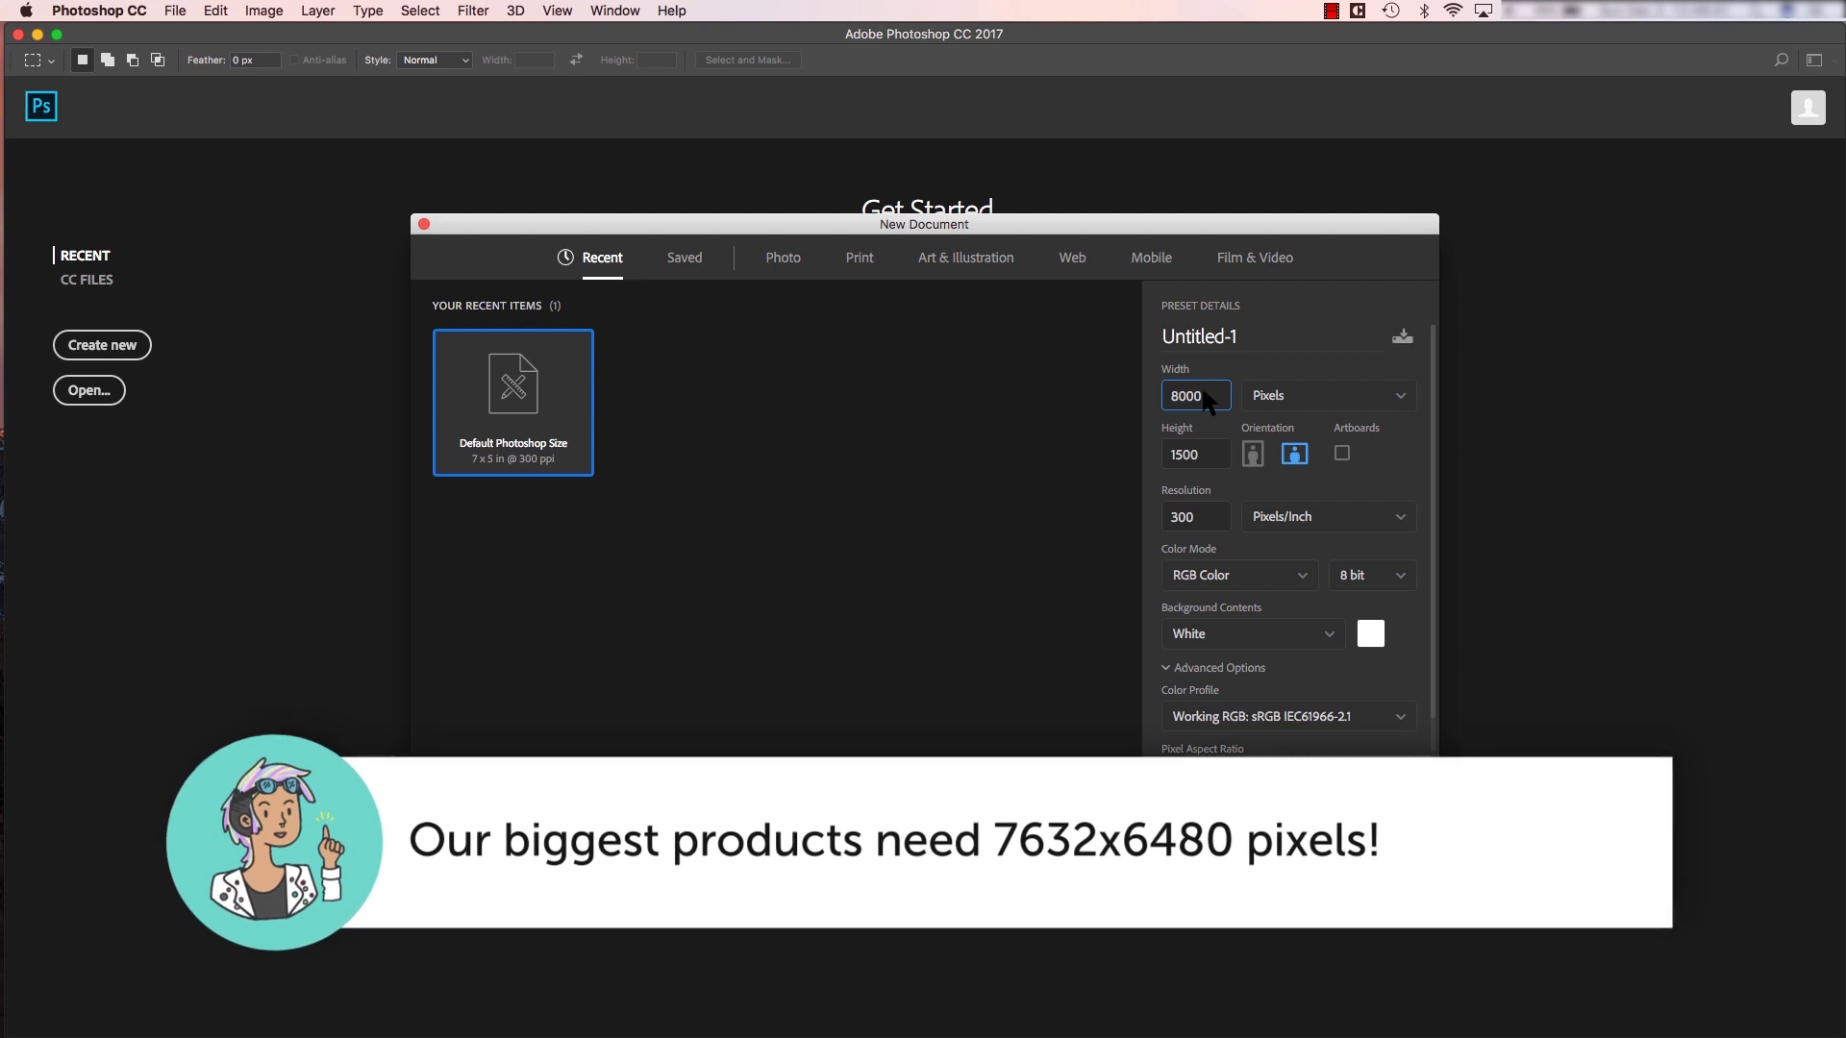
{"action": "double_click", "coordinate": [1203, 455]}
{"action": "type", "text": "7"}
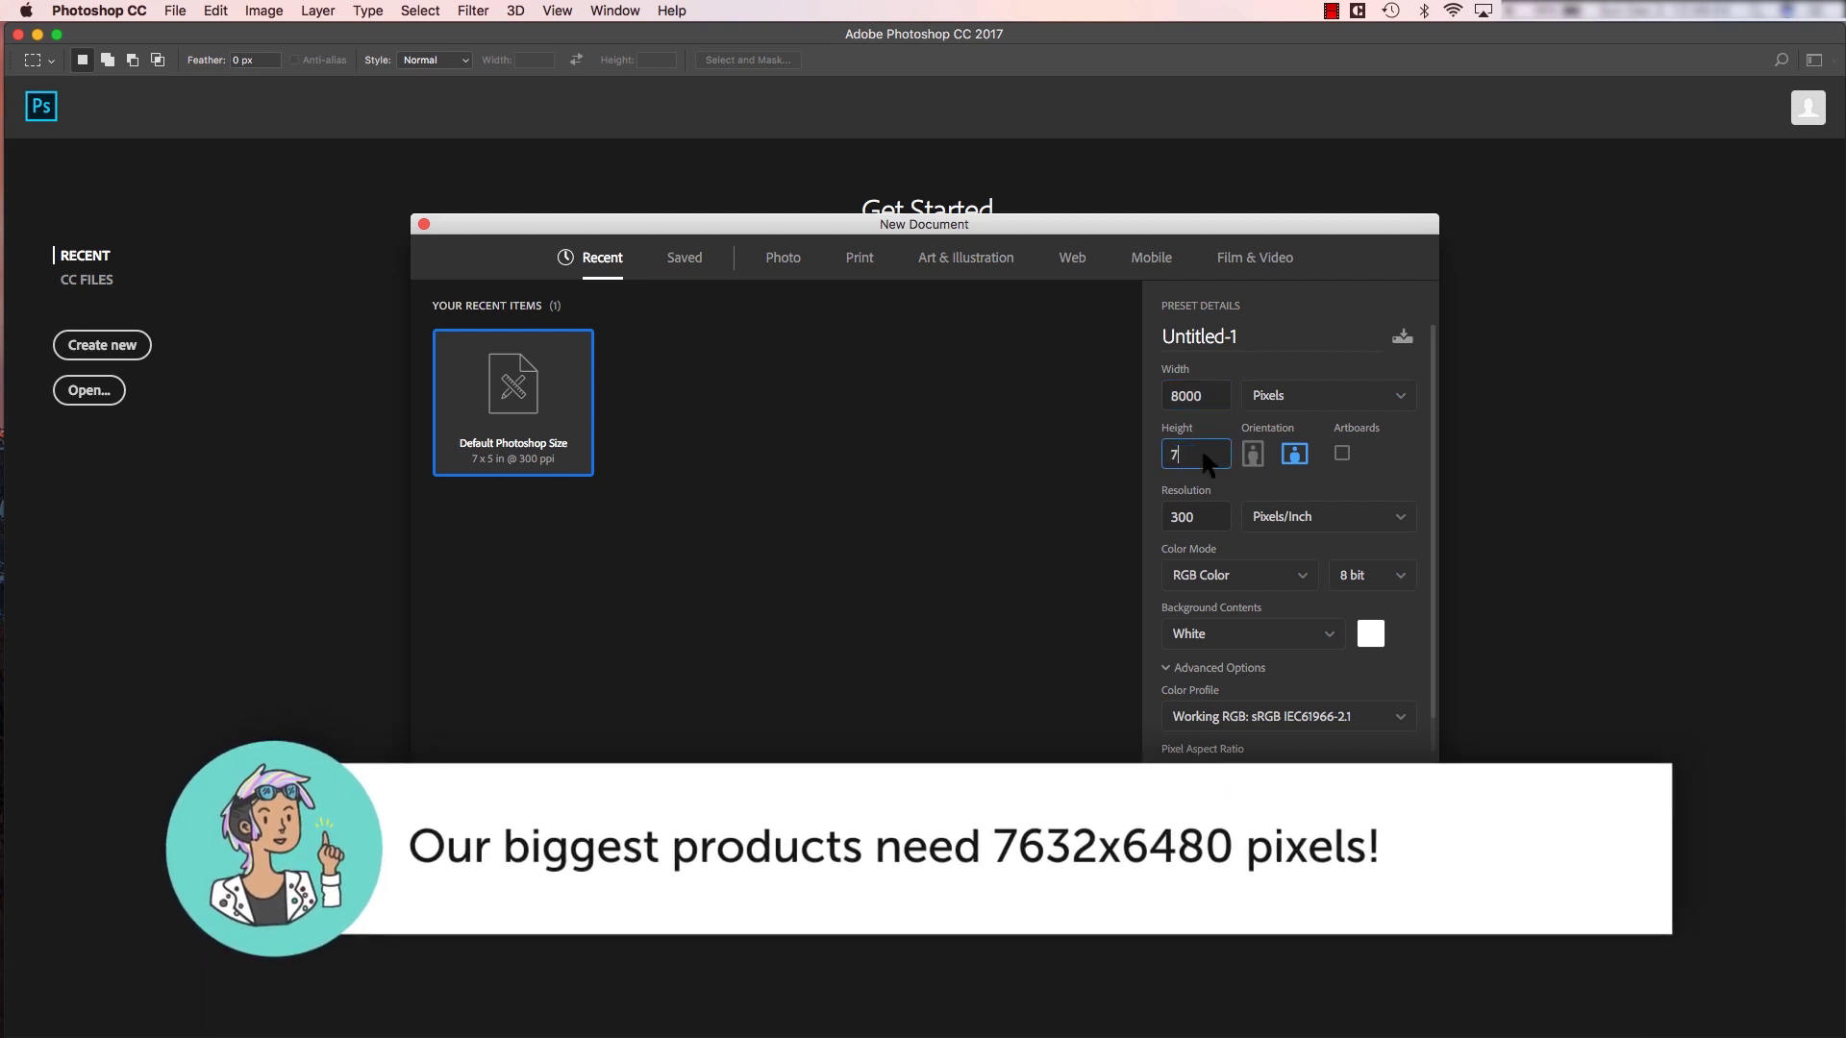
{"action": "type", "text": "000"}
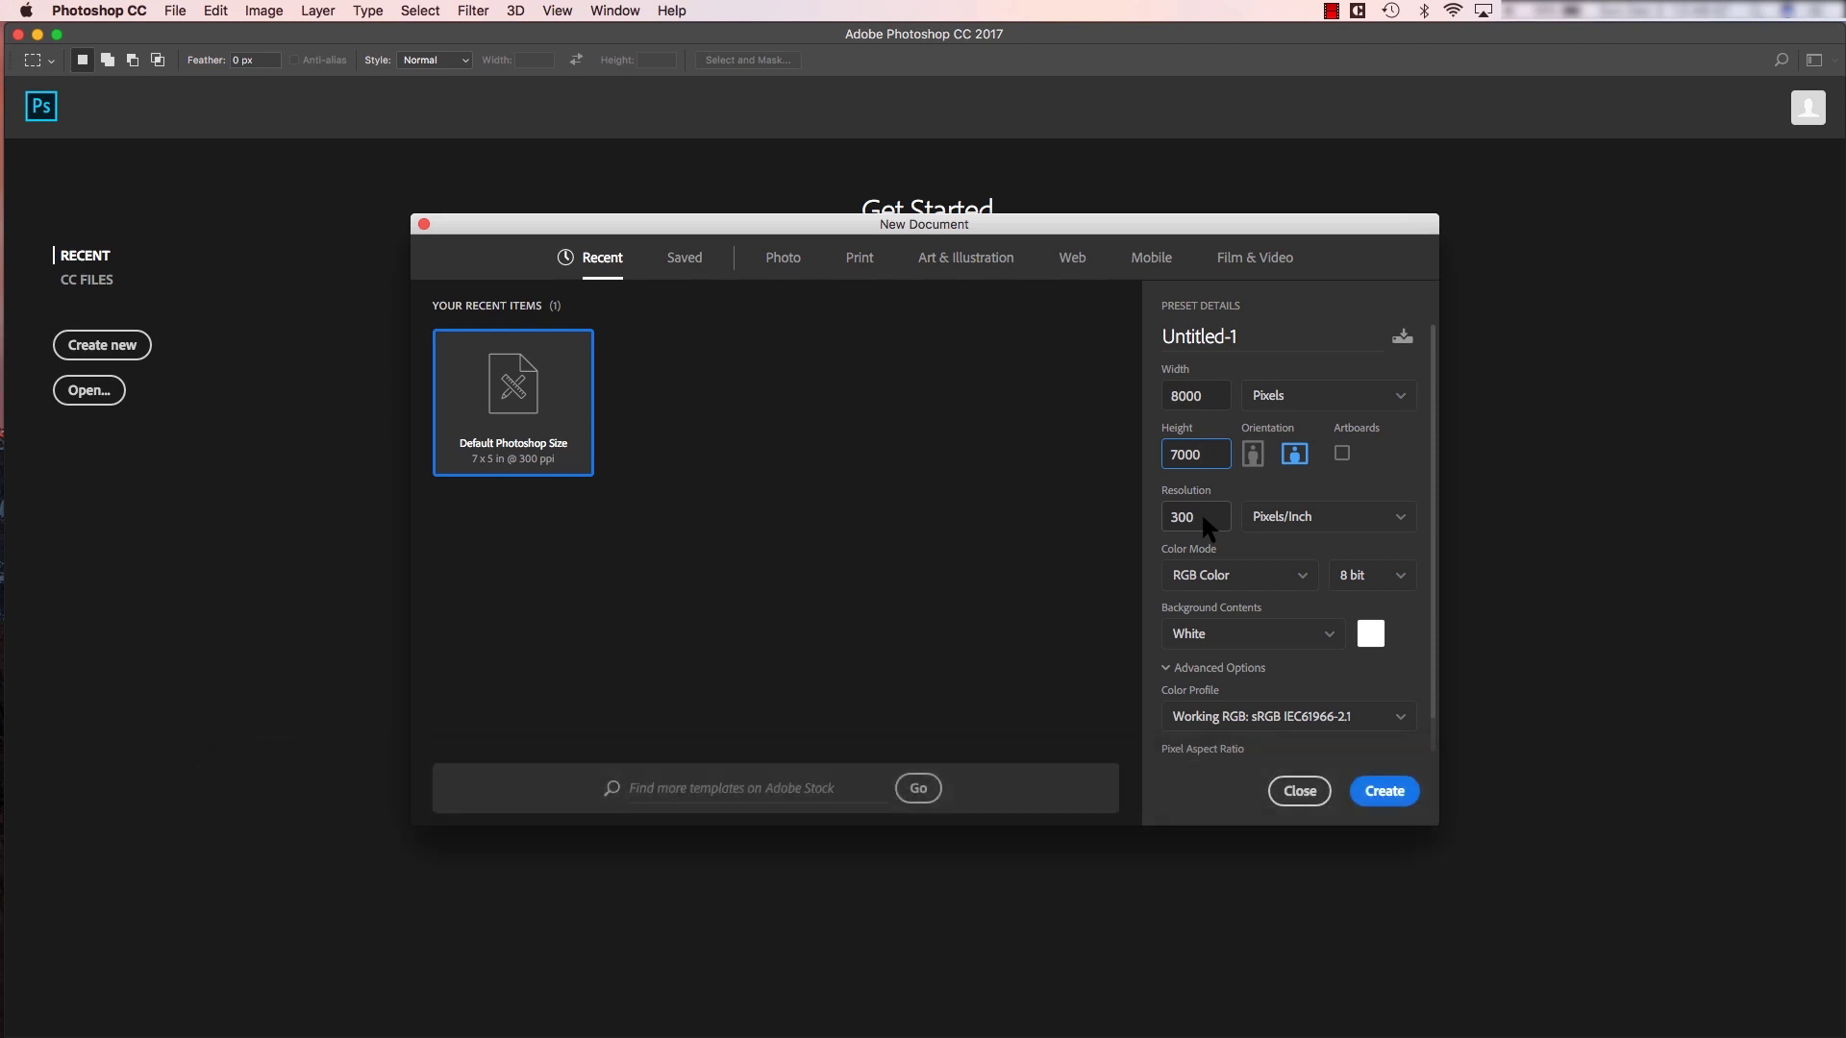
{"action": "left_click", "coordinate": [1204, 574]}
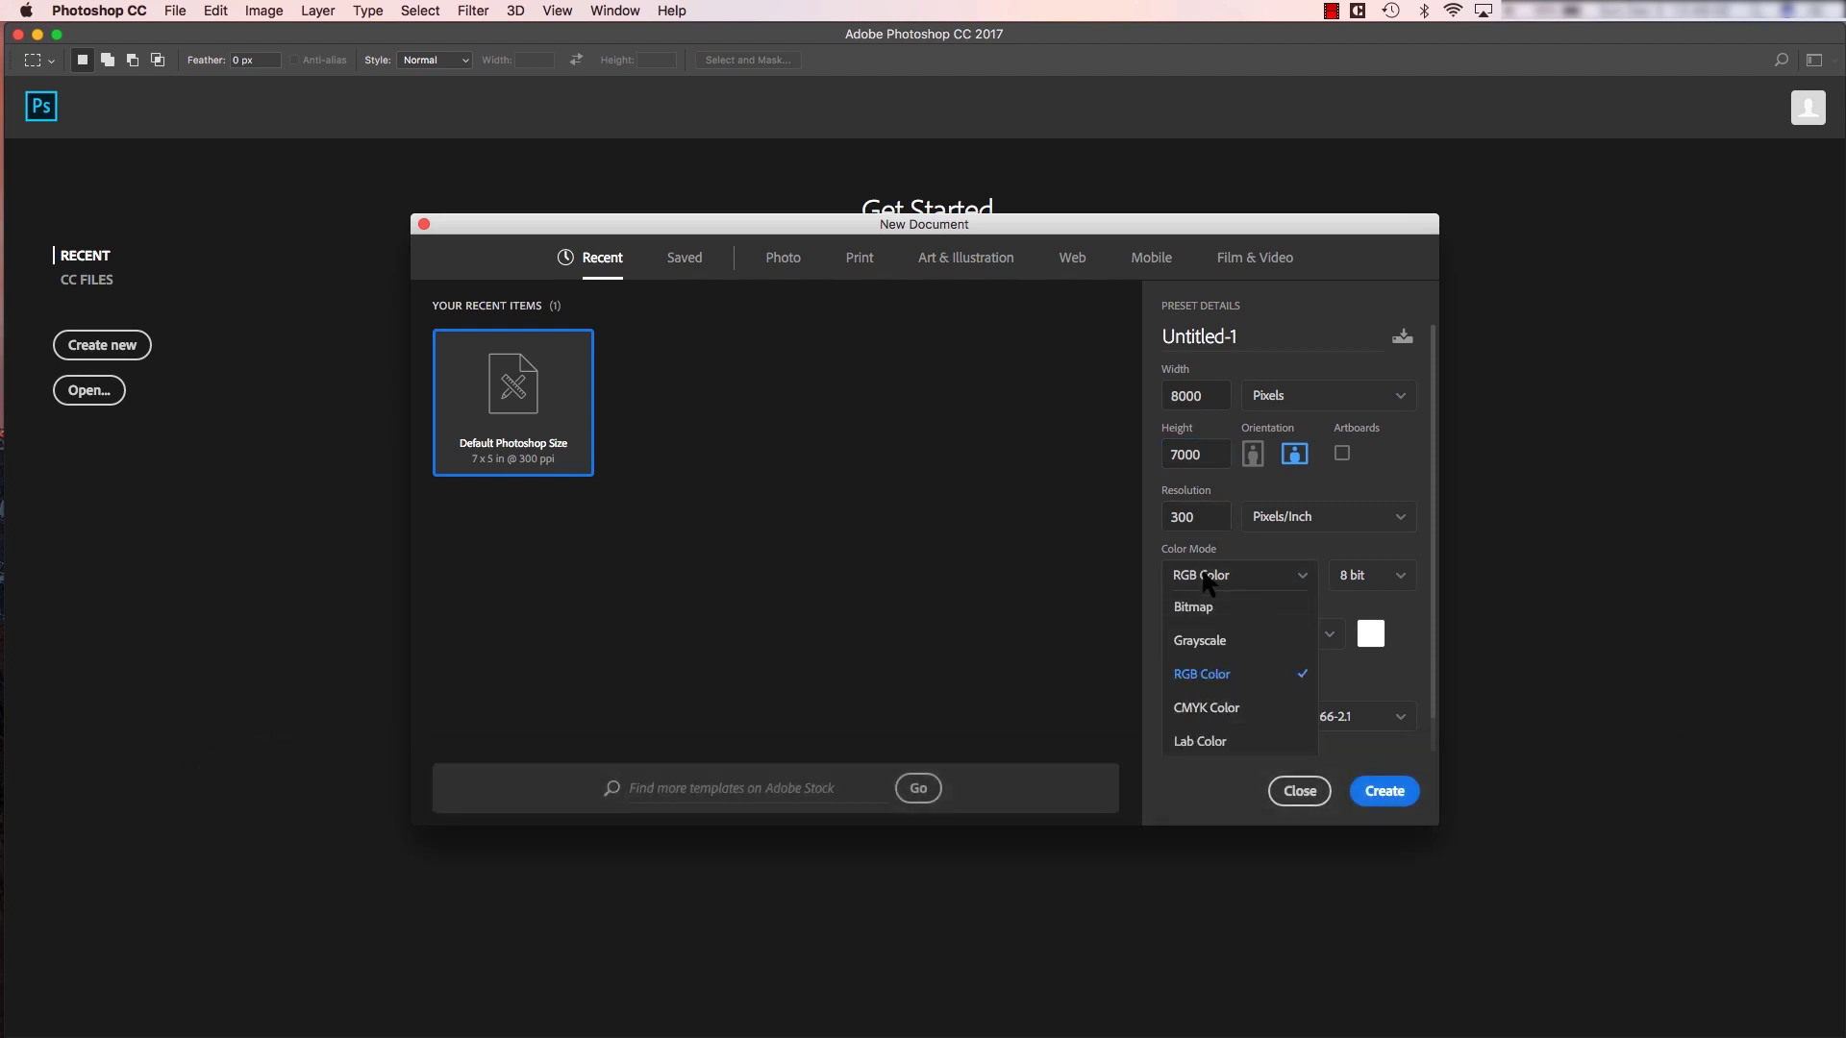
{"action": "left_click", "coordinate": [1208, 712]}
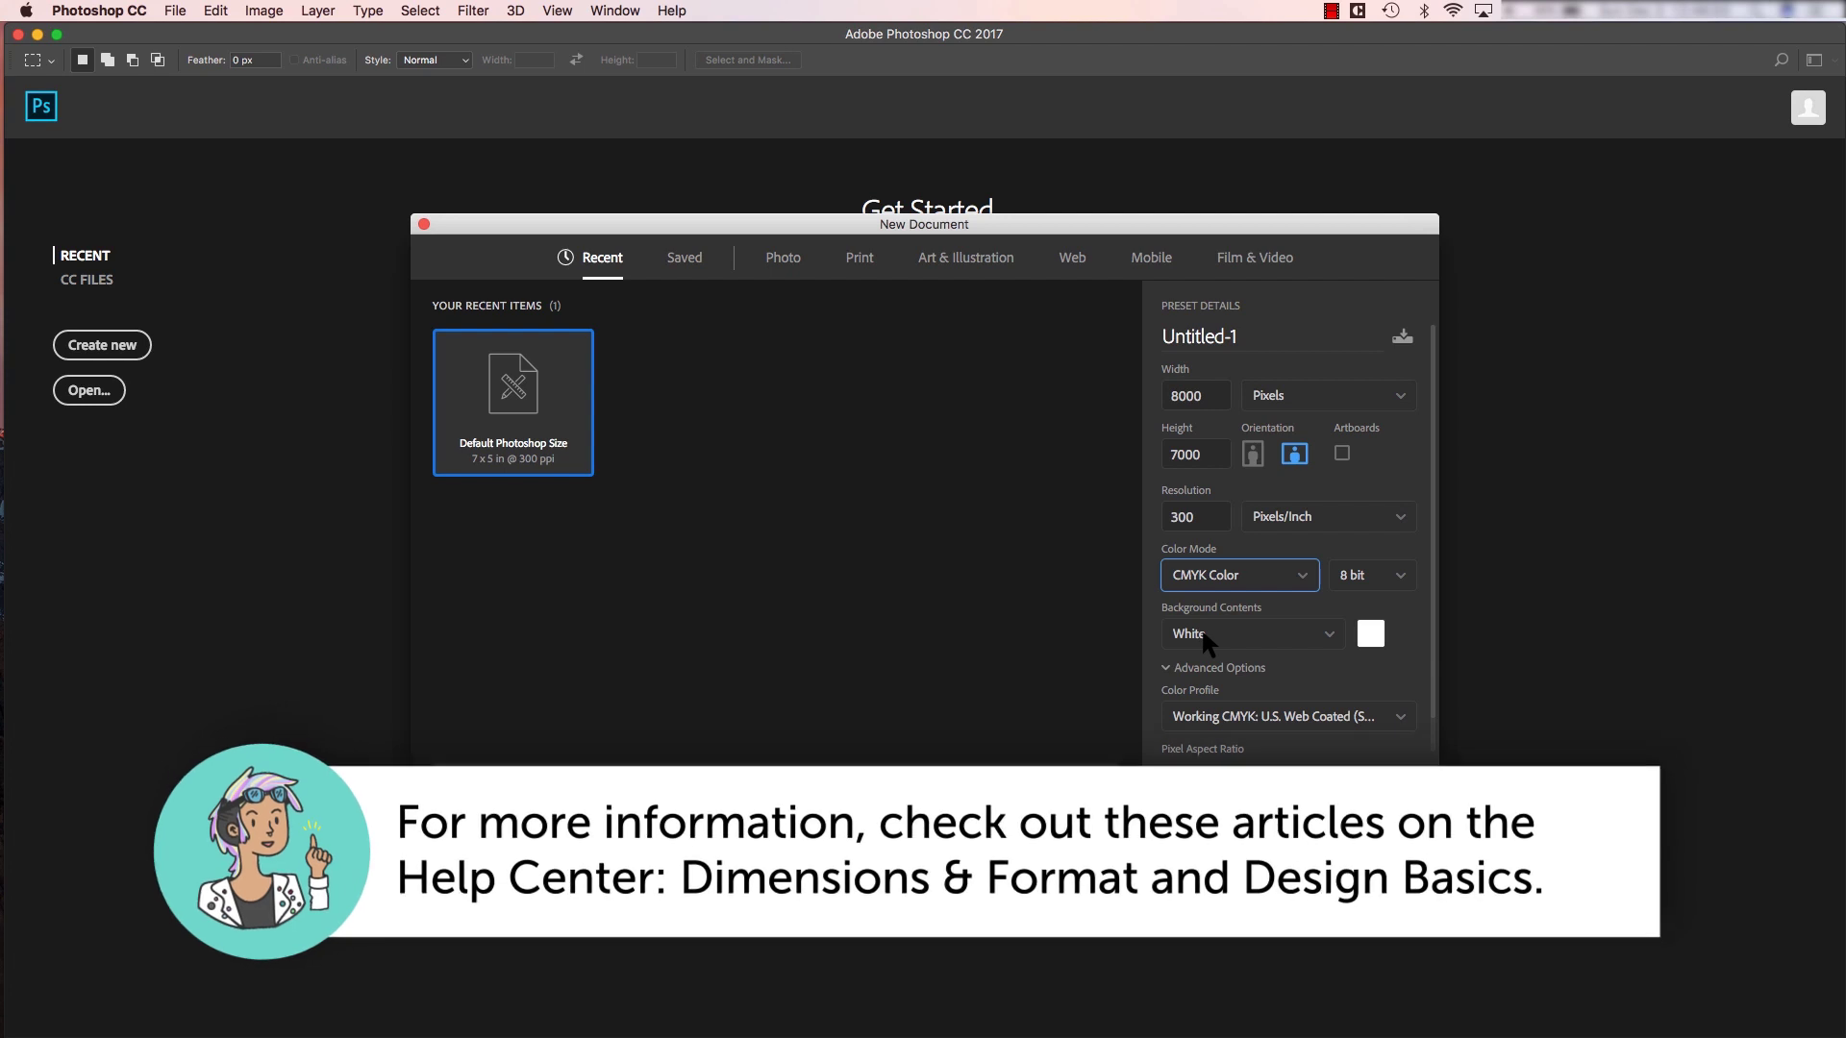
{"action": "left_click", "coordinate": [1203, 635]}
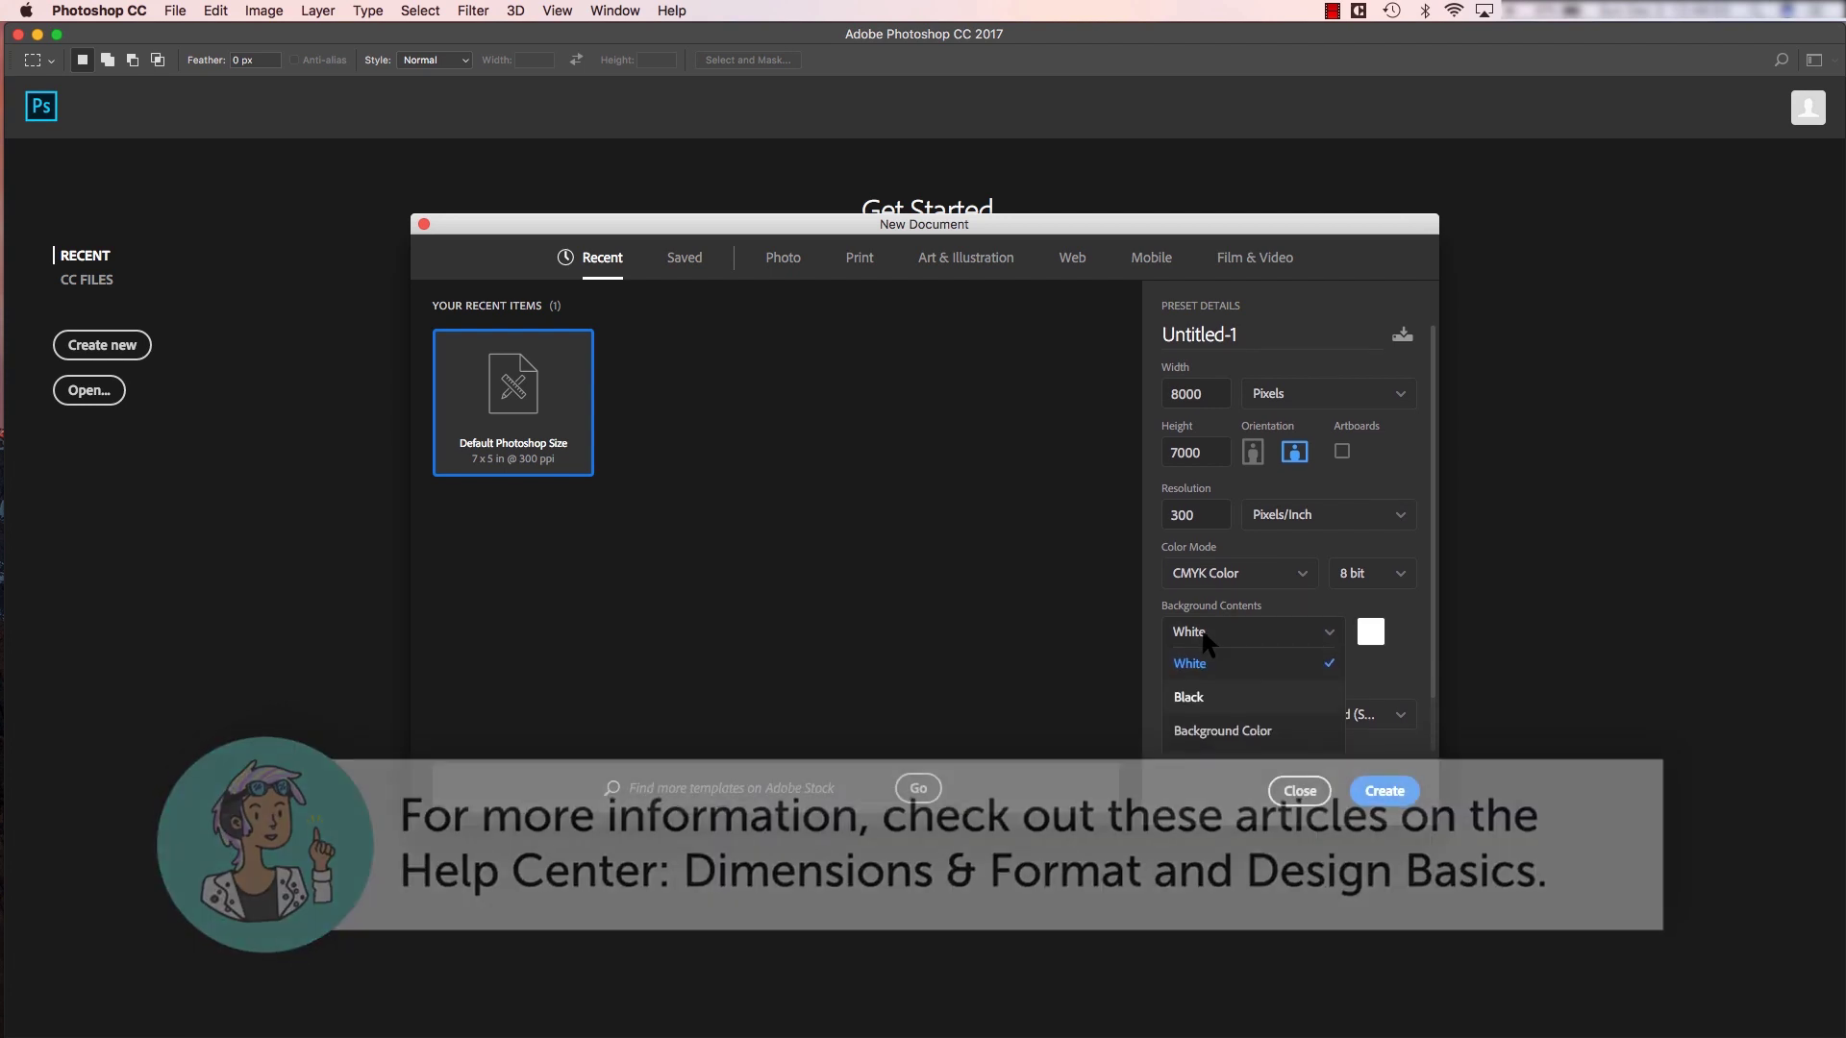
{"action": "left_click", "coordinate": [1204, 702]}
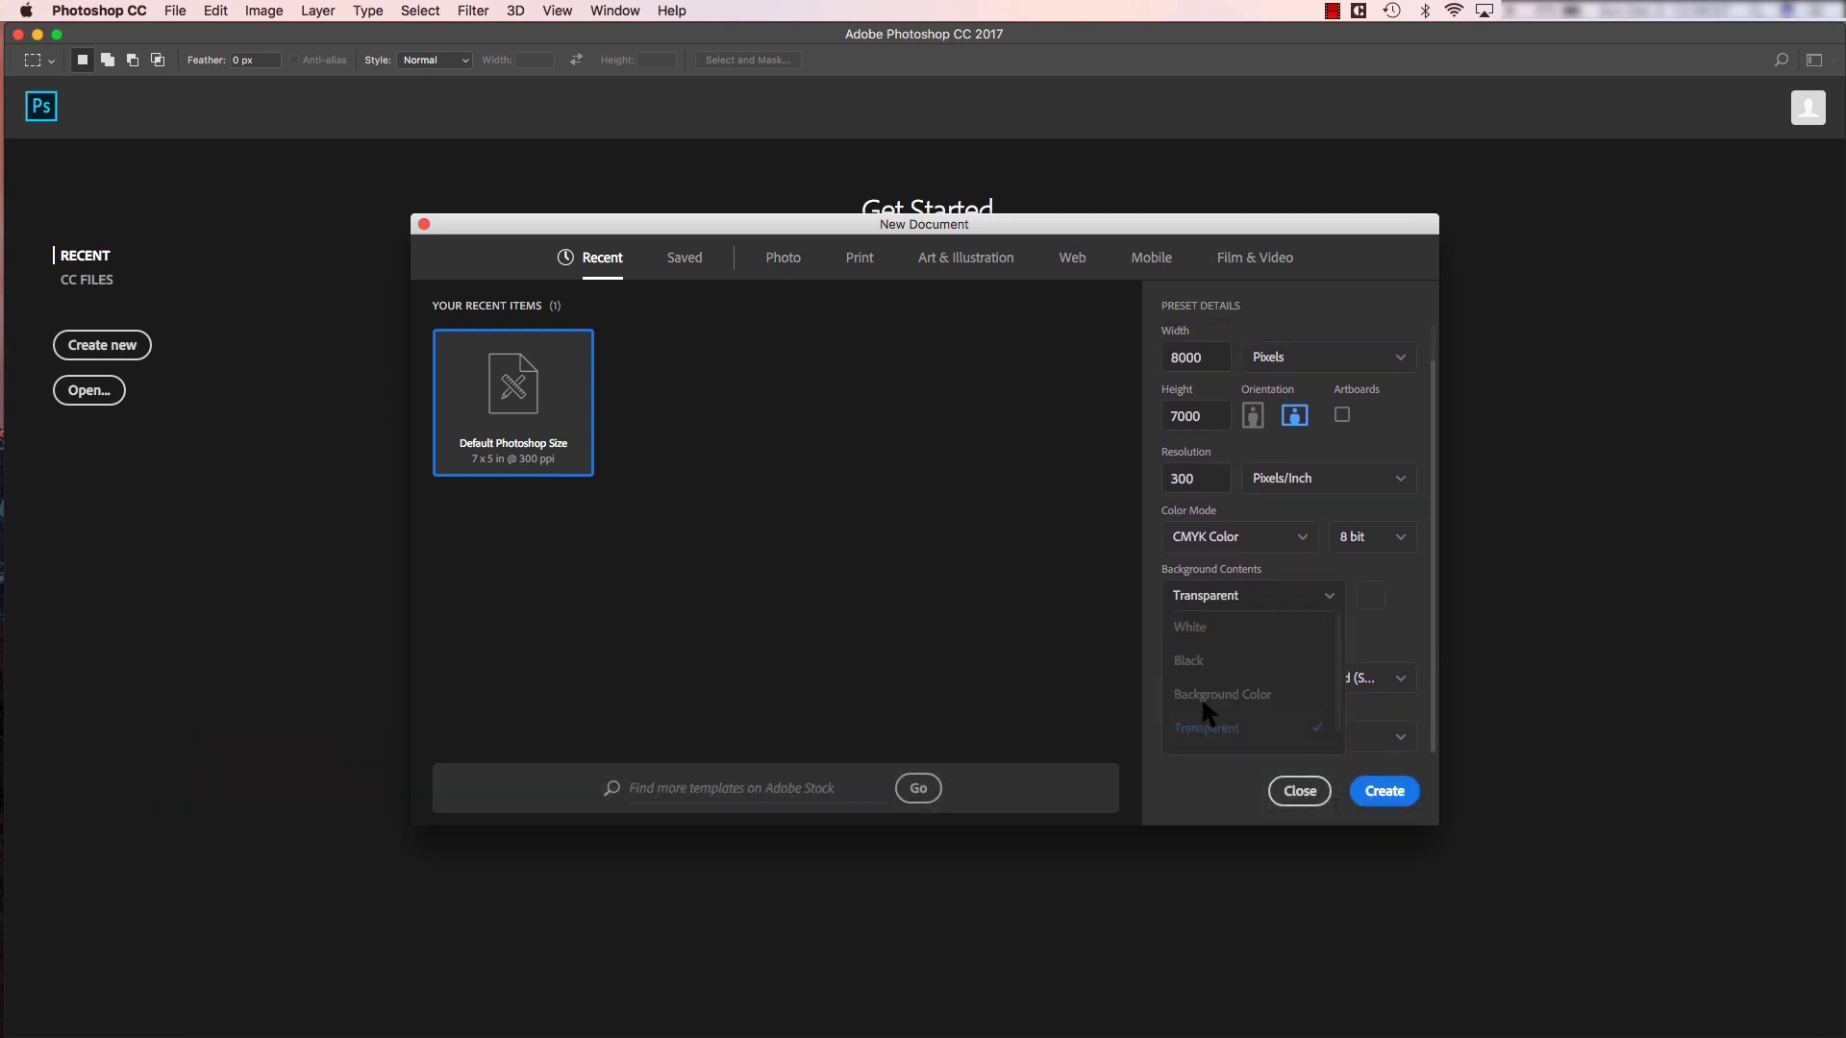
{"action": "left_click", "coordinate": [1386, 789]}
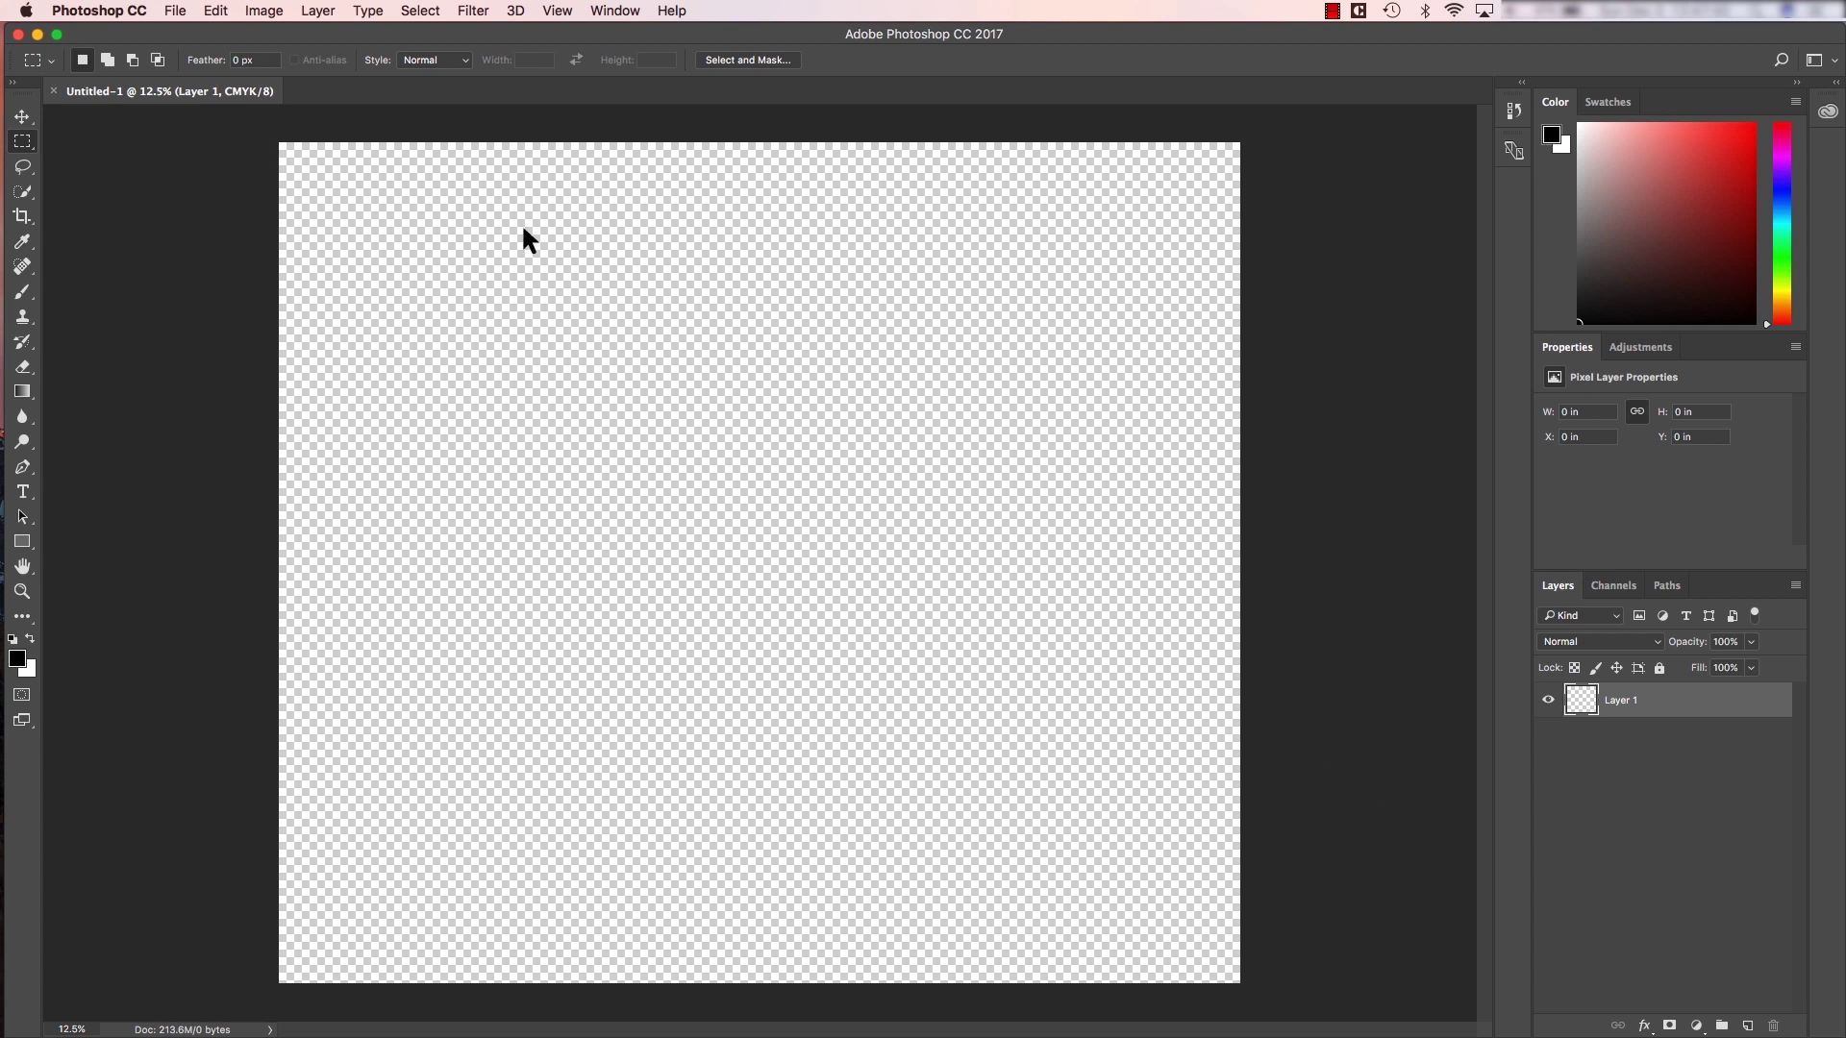
- Open the File menu of the new blank document
{"action": "left_click", "coordinate": [176, 11]}
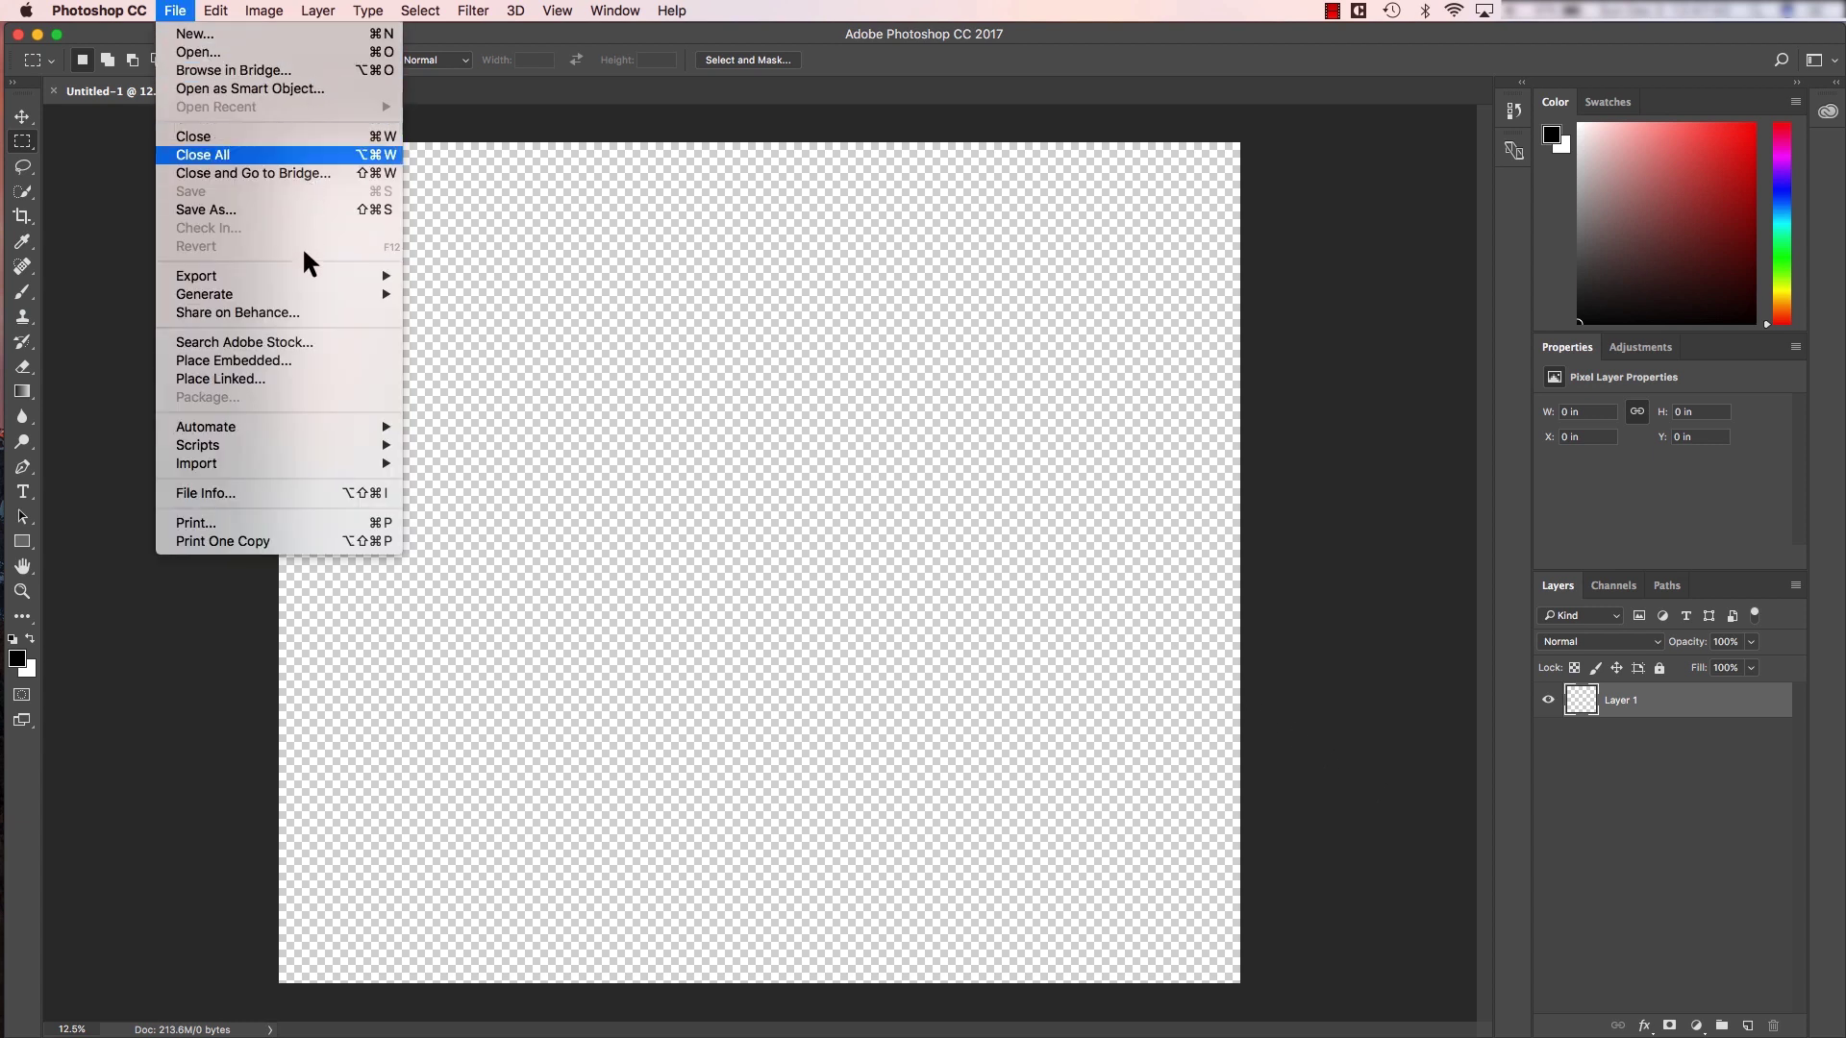
- Place whalehellothere.png from the Desktop as an embedded image and commit it
{"action": "left_click", "coordinate": [319, 363]}
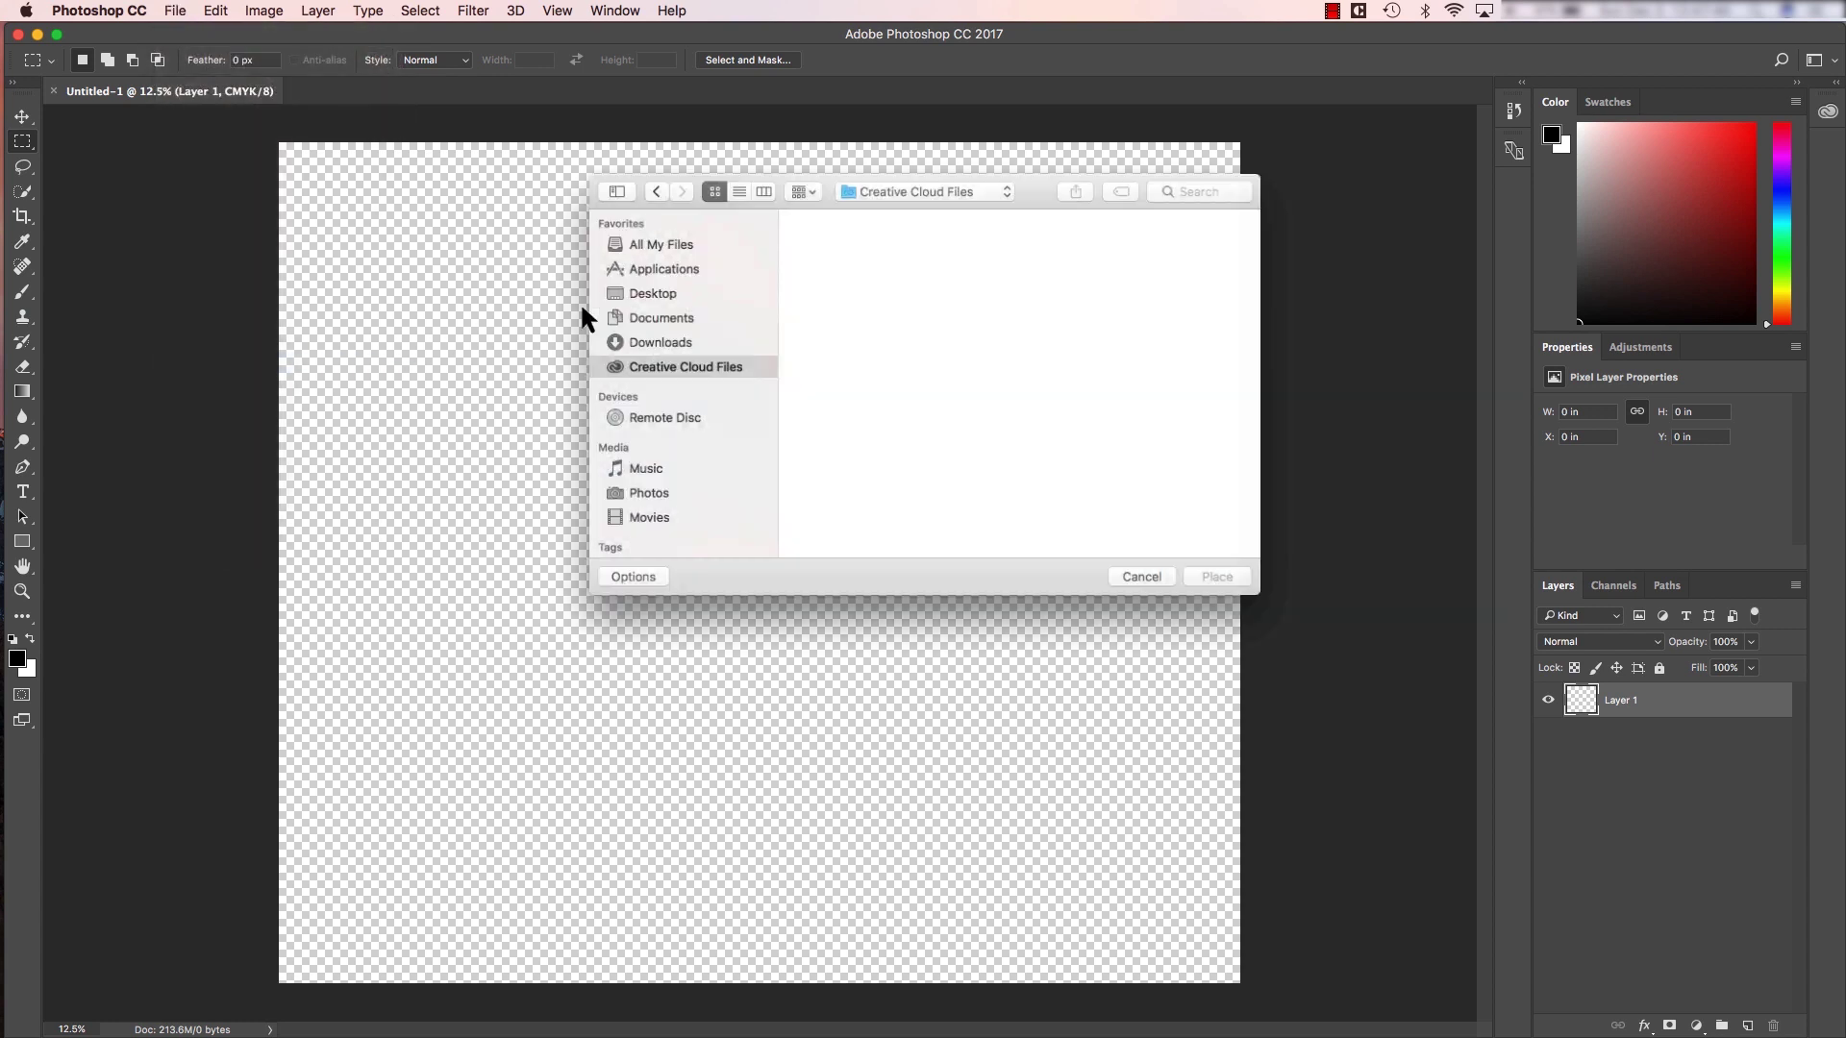
{"action": "left_click", "coordinate": [678, 294]}
{"action": "left_click", "coordinate": [873, 306]}
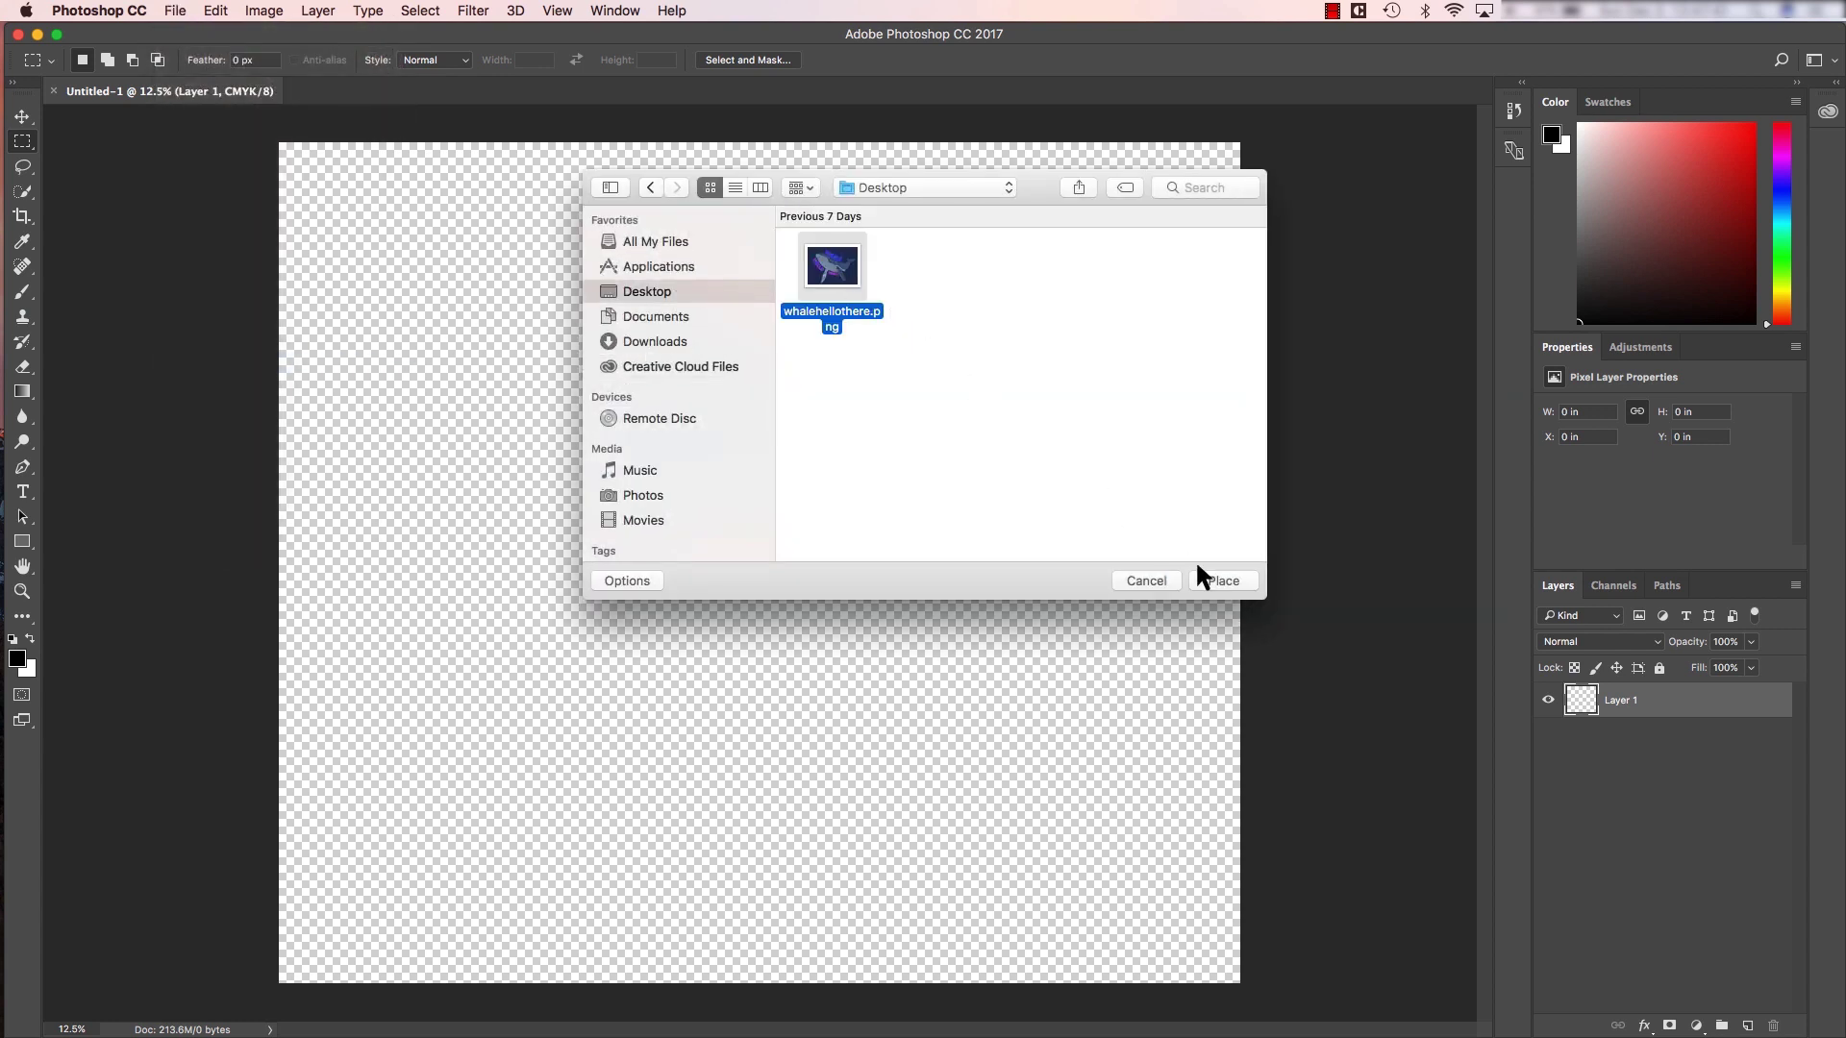
{"action": "left_click", "coordinate": [1226, 587]}
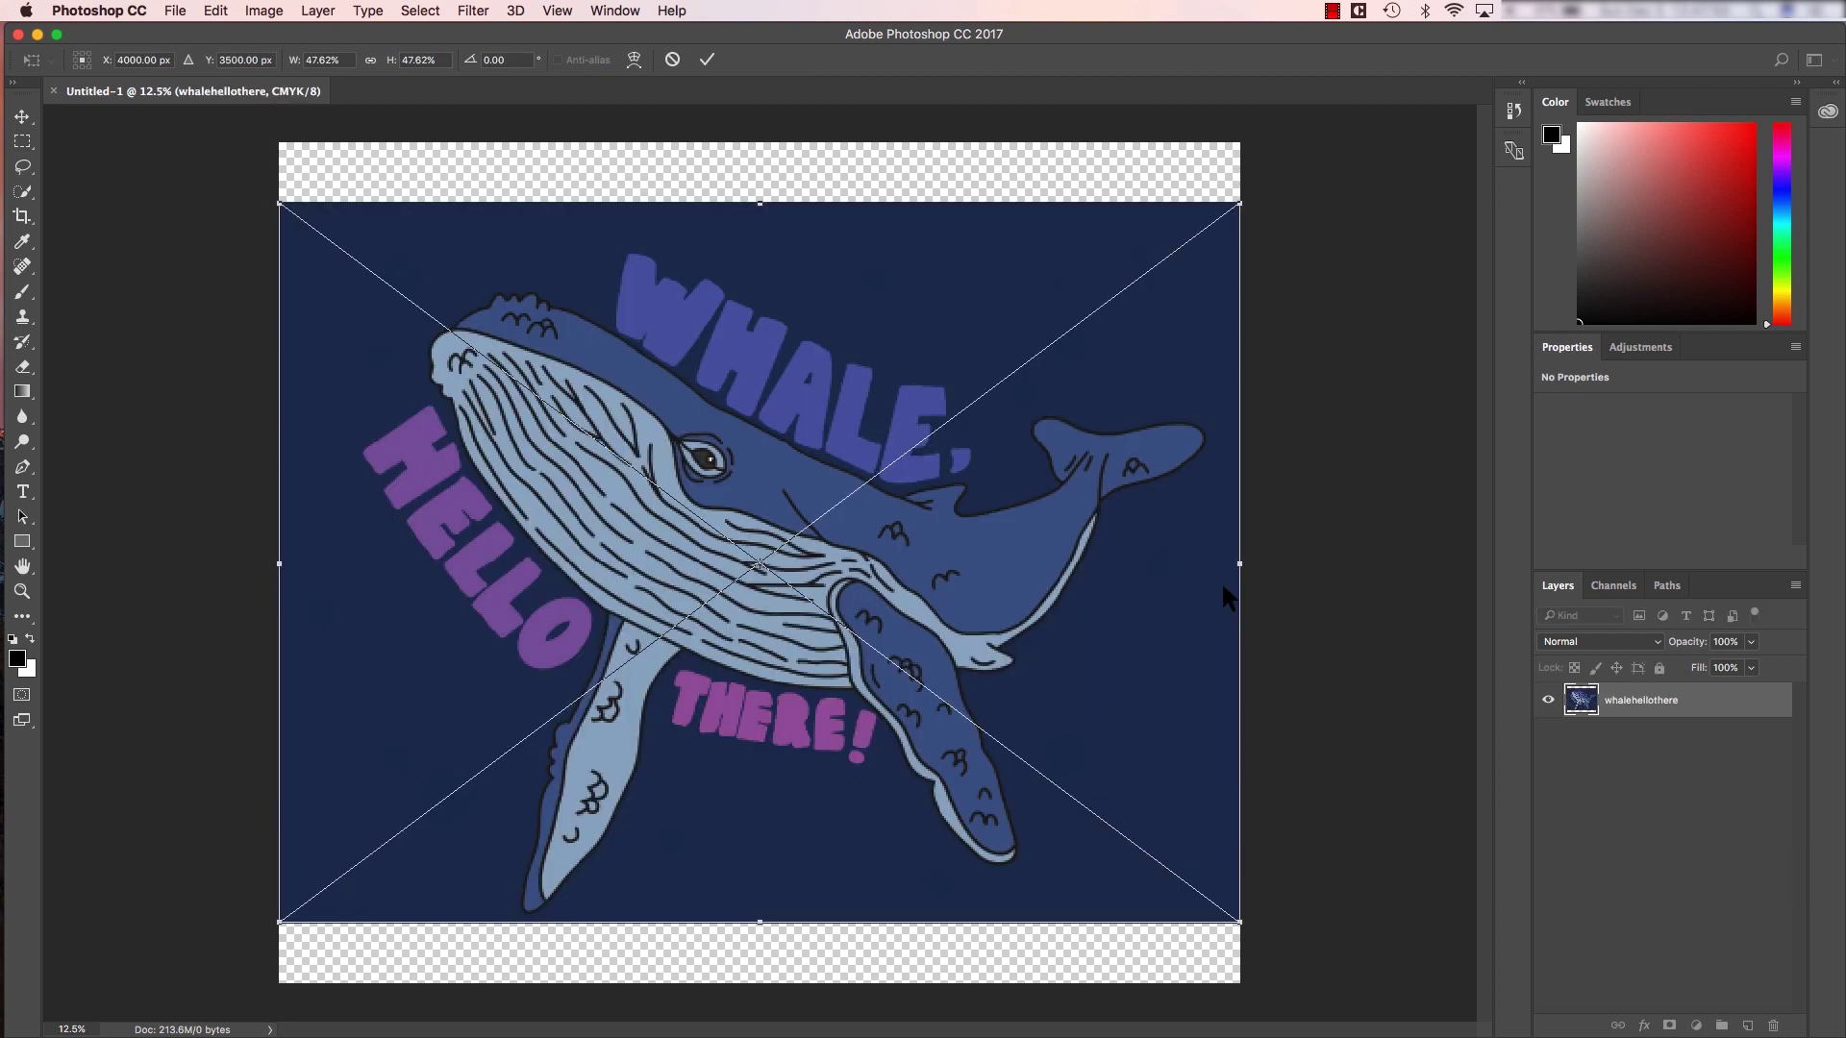
{"action": "key", "text": "Return"}
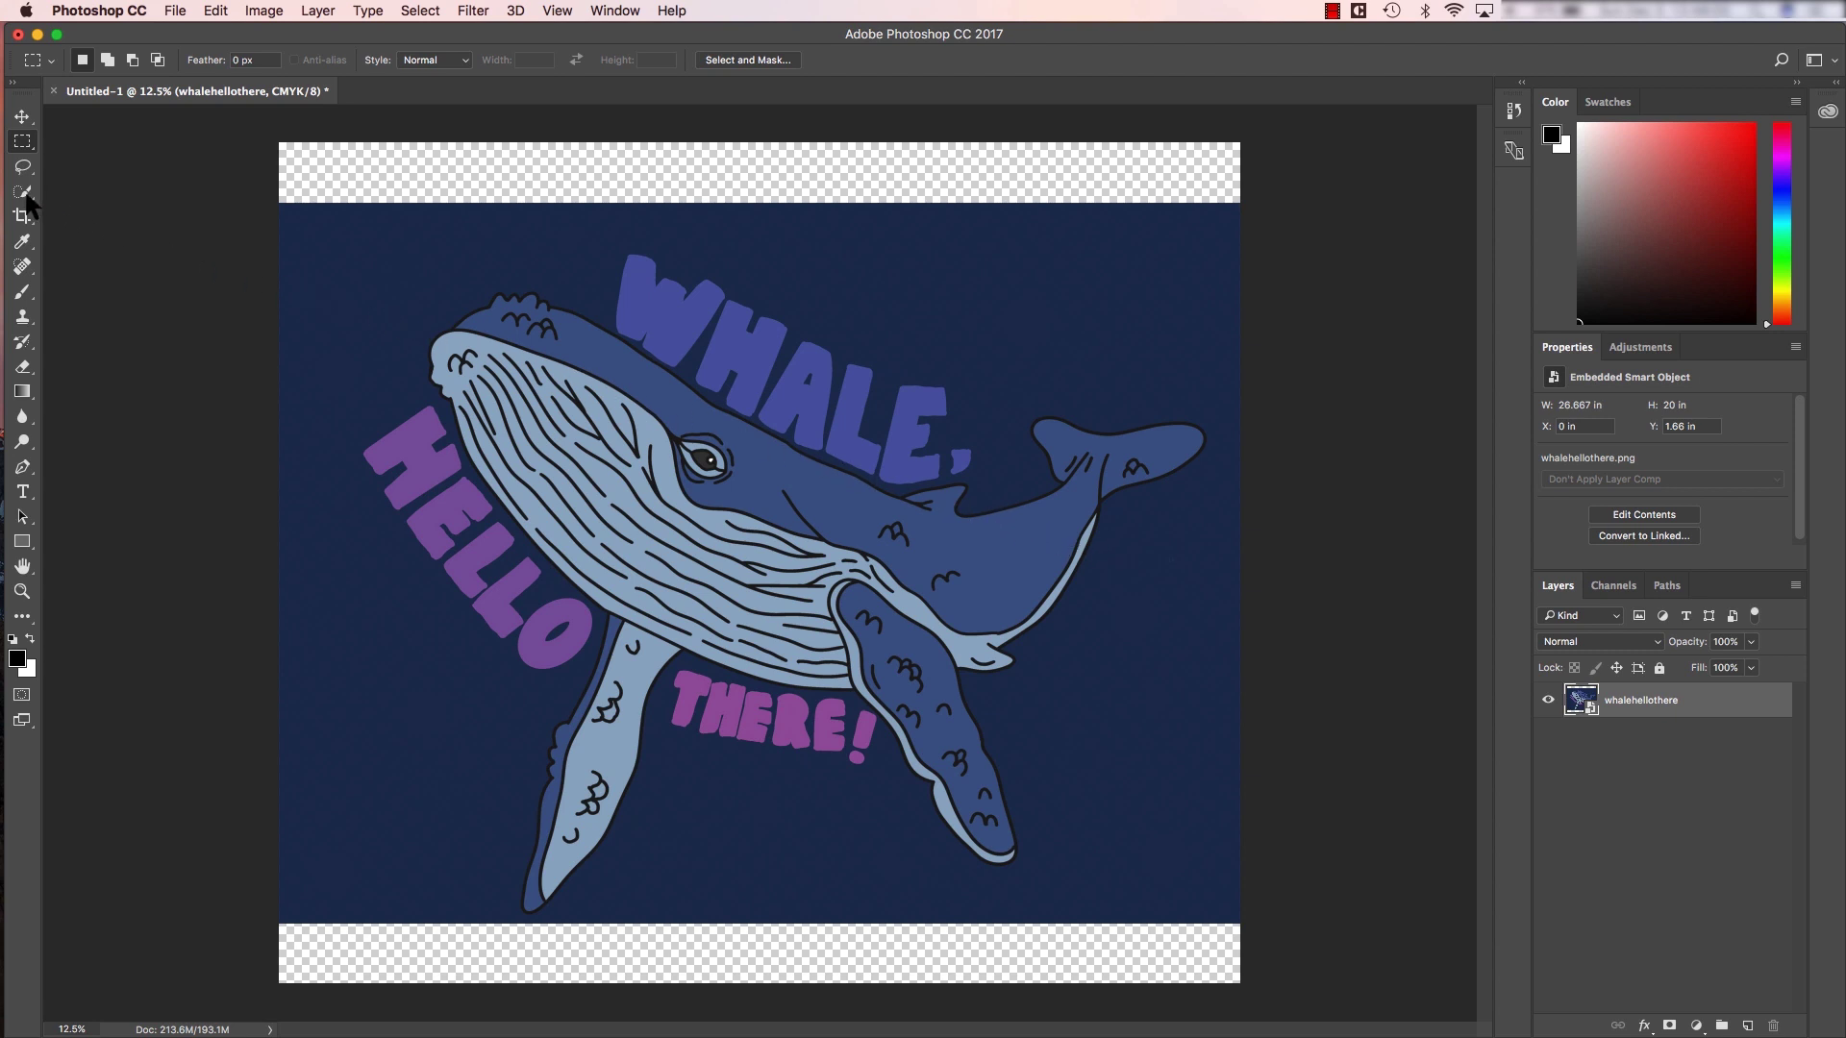
- Quick-select the whale's head, back notch, throat and HELLO letters, then zoom in to check
{"action": "left_click", "coordinate": [26, 197]}
{"action": "mouse_move", "coordinate": [490, 332]}
{"action": "left_mouse_down"}
{"action": "mouse_move", "coordinate": [681, 418]}
{"action": "mouse_move", "coordinate": [713, 457]}
{"action": "mouse_move", "coordinate": [1125, 444]}
{"action": "left_mouse_up"}
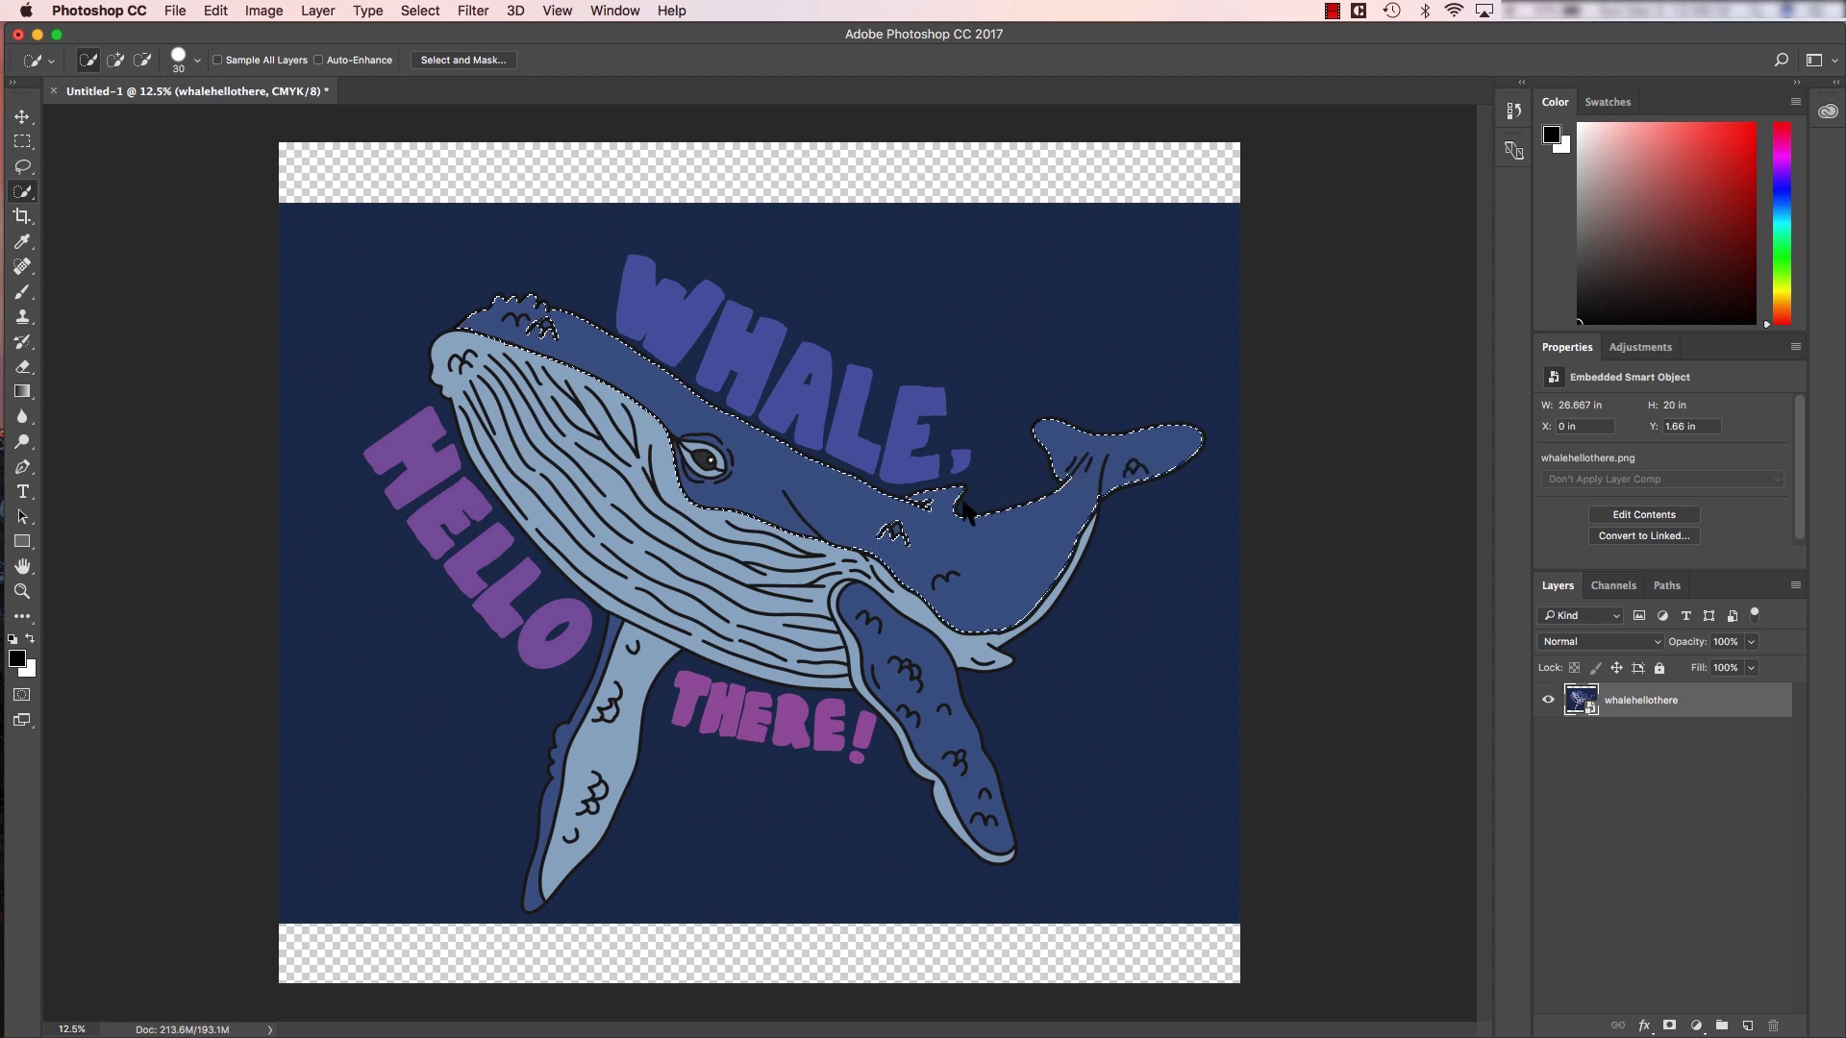
{"action": "left_click_drag", "start_coordinate": [963, 502], "coordinate": [906, 525]}
{"action": "mouse_move", "coordinate": [907, 528]}
{"action": "left_mouse_down"}
{"action": "mouse_move", "coordinate": [539, 397]}
{"action": "mouse_move", "coordinate": [775, 639]}
{"action": "mouse_move", "coordinate": [884, 626]}
{"action": "mouse_move", "coordinate": [754, 807]}
{"action": "mouse_move", "coordinate": [596, 798]}
{"action": "mouse_move", "coordinate": [711, 330]}
{"action": "mouse_move", "coordinate": [928, 442]}
{"action": "mouse_move", "coordinate": [805, 708]}
{"action": "mouse_move", "coordinate": [690, 679]}
{"action": "left_mouse_up"}
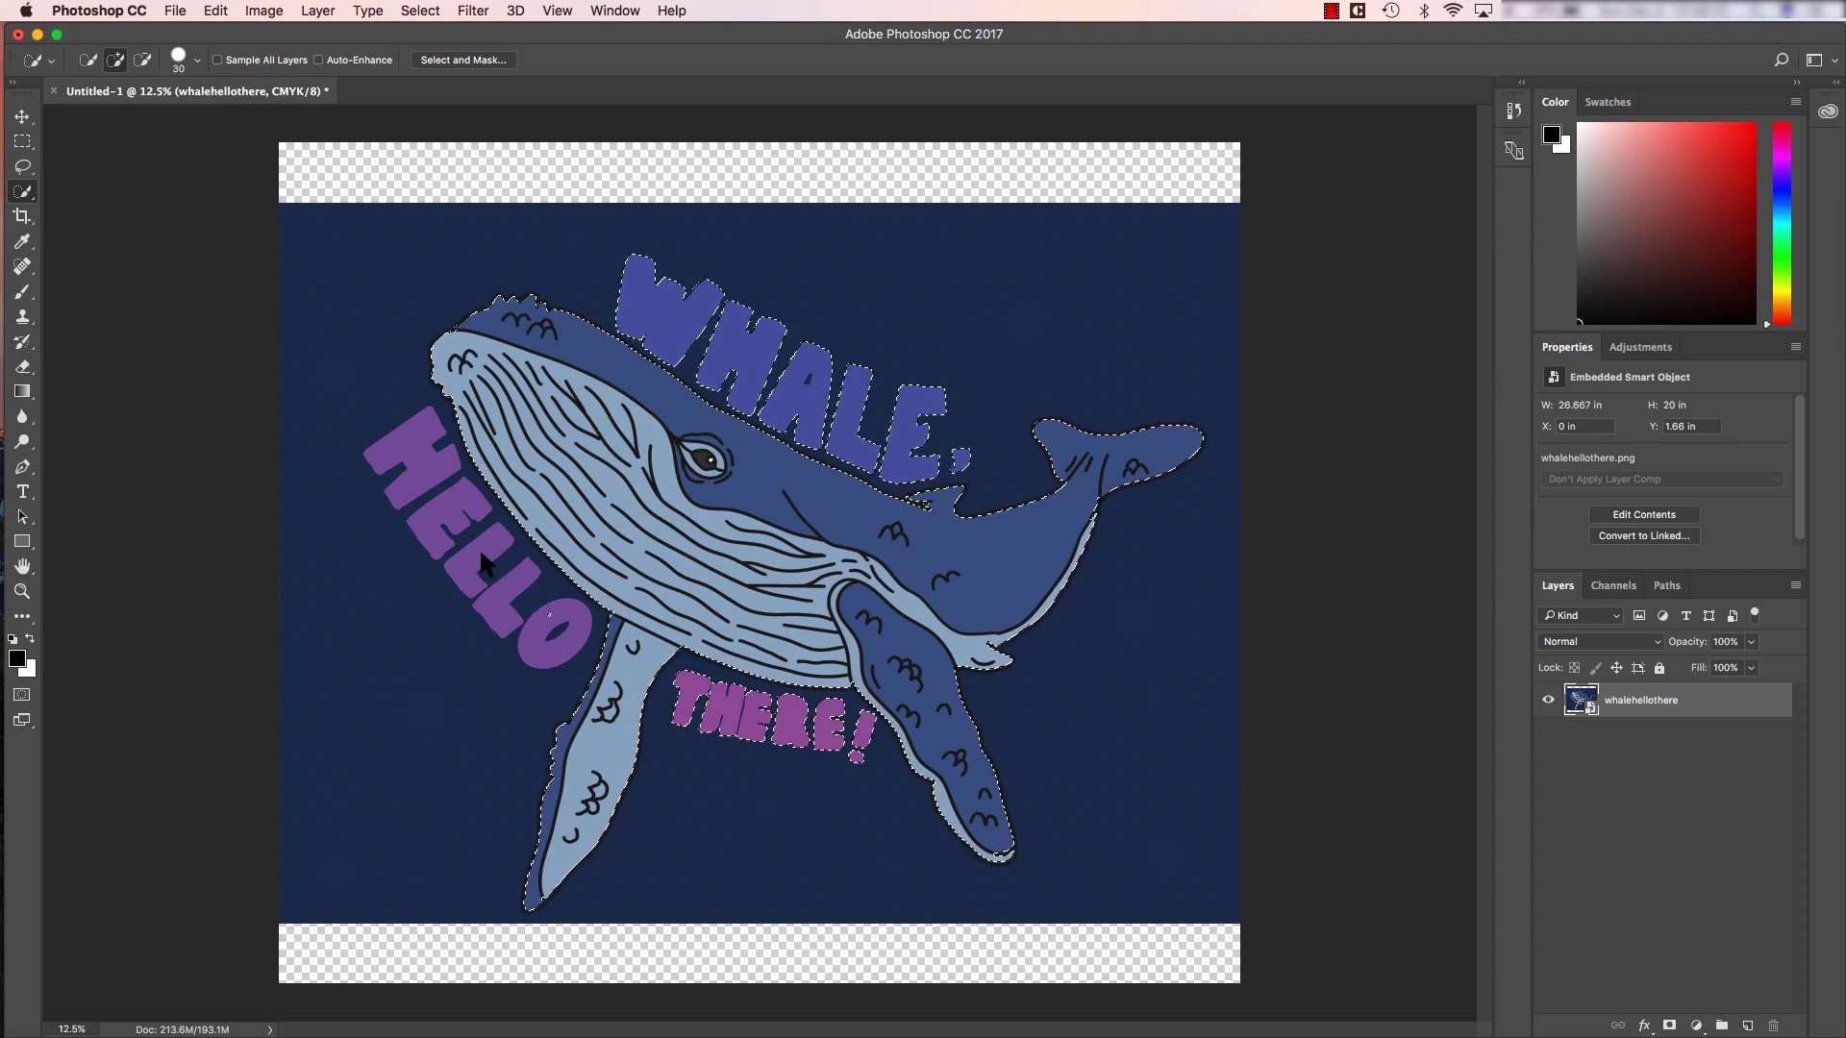
{"action": "left_click_drag", "start_coordinate": [483, 562], "coordinate": [410, 428]}
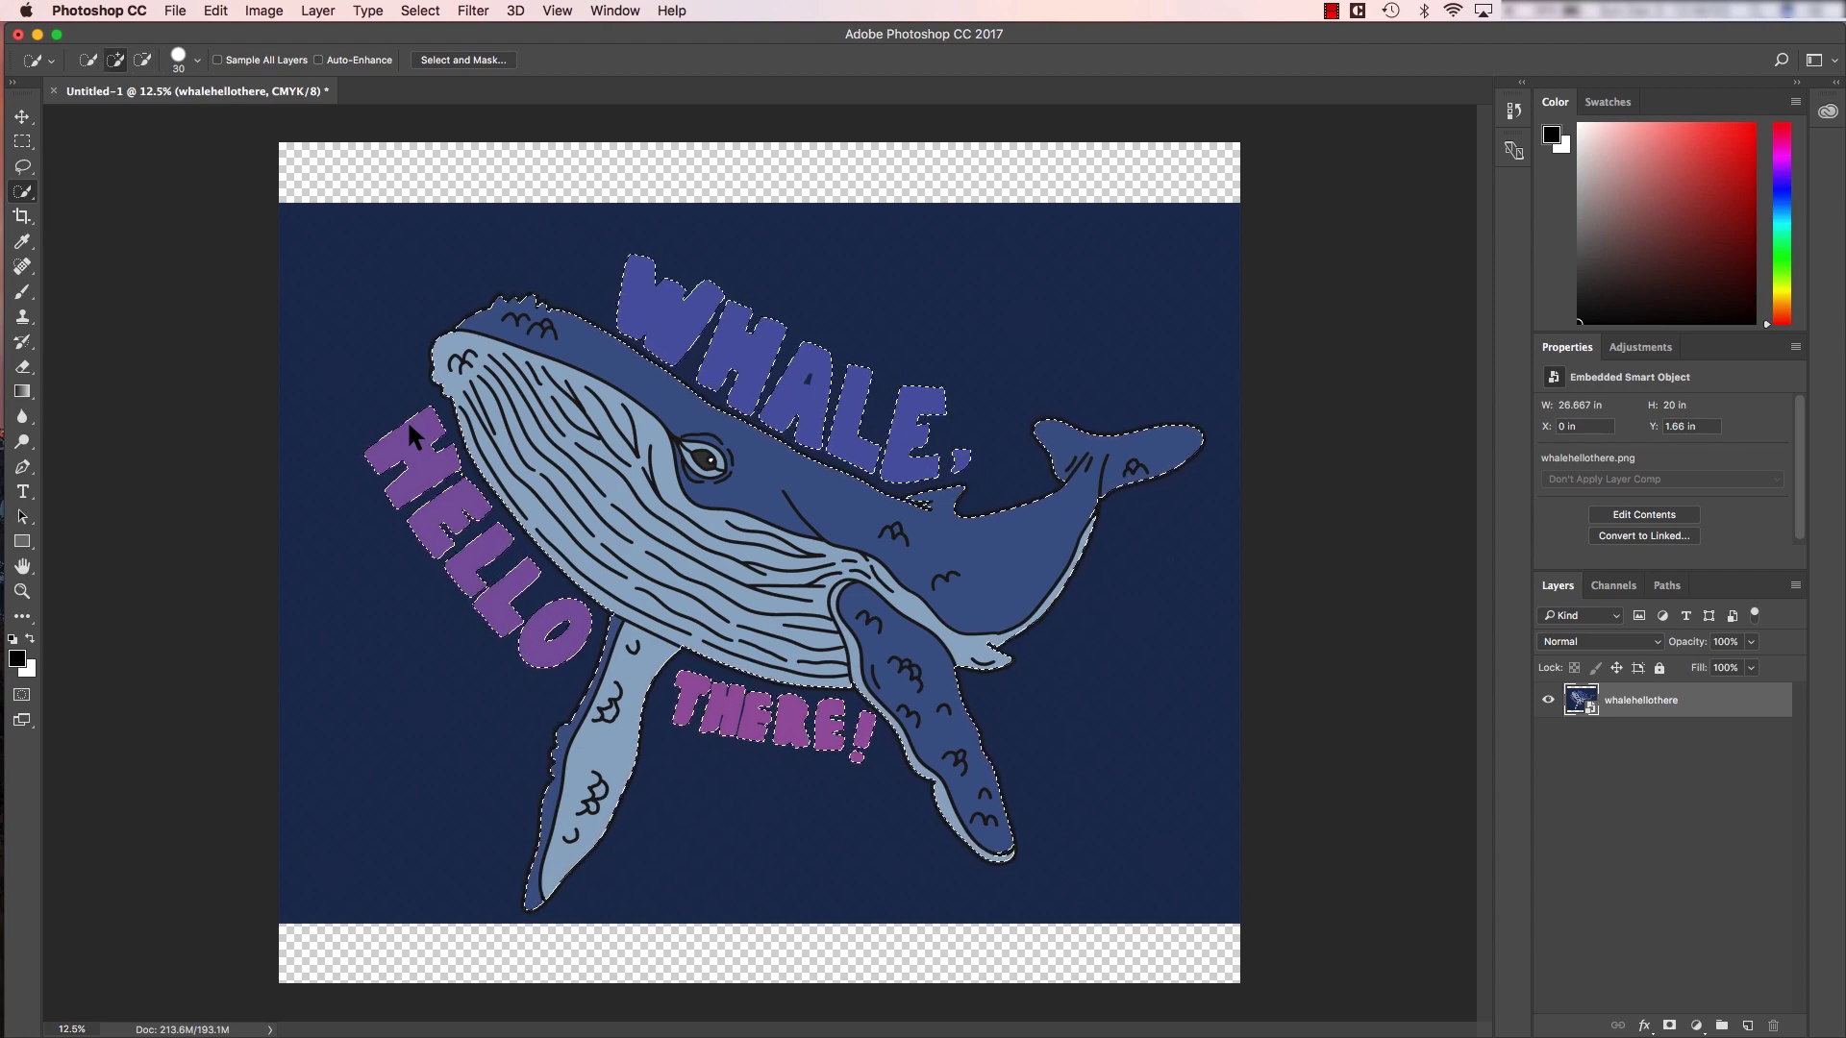
{"action": "scroll", "coordinate": [407, 420], "scroll_direction": "up", "scroll_amount": 3}
{"action": "scroll", "coordinate": [407, 419], "scroll_direction": "up", "scroll_amount": 3}
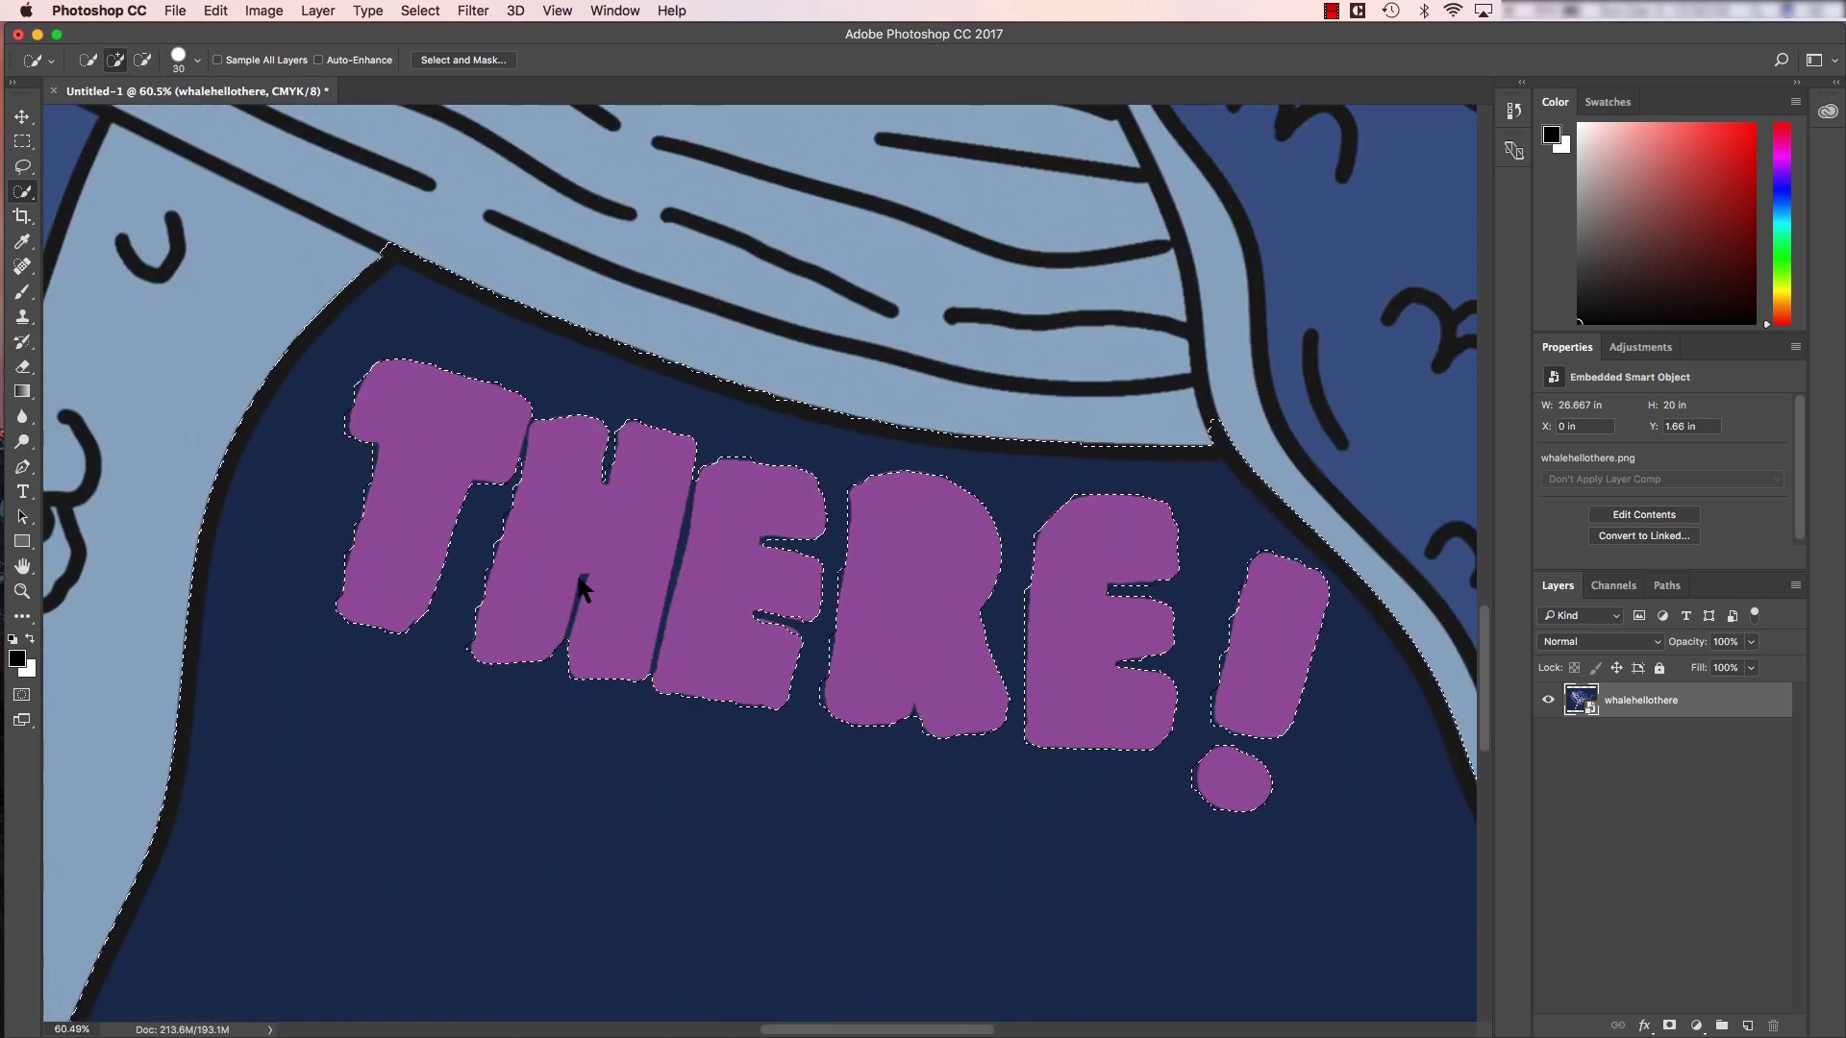
{"action": "scroll", "coordinate": [508, 616], "scroll_direction": "up", "scroll_amount": 2}
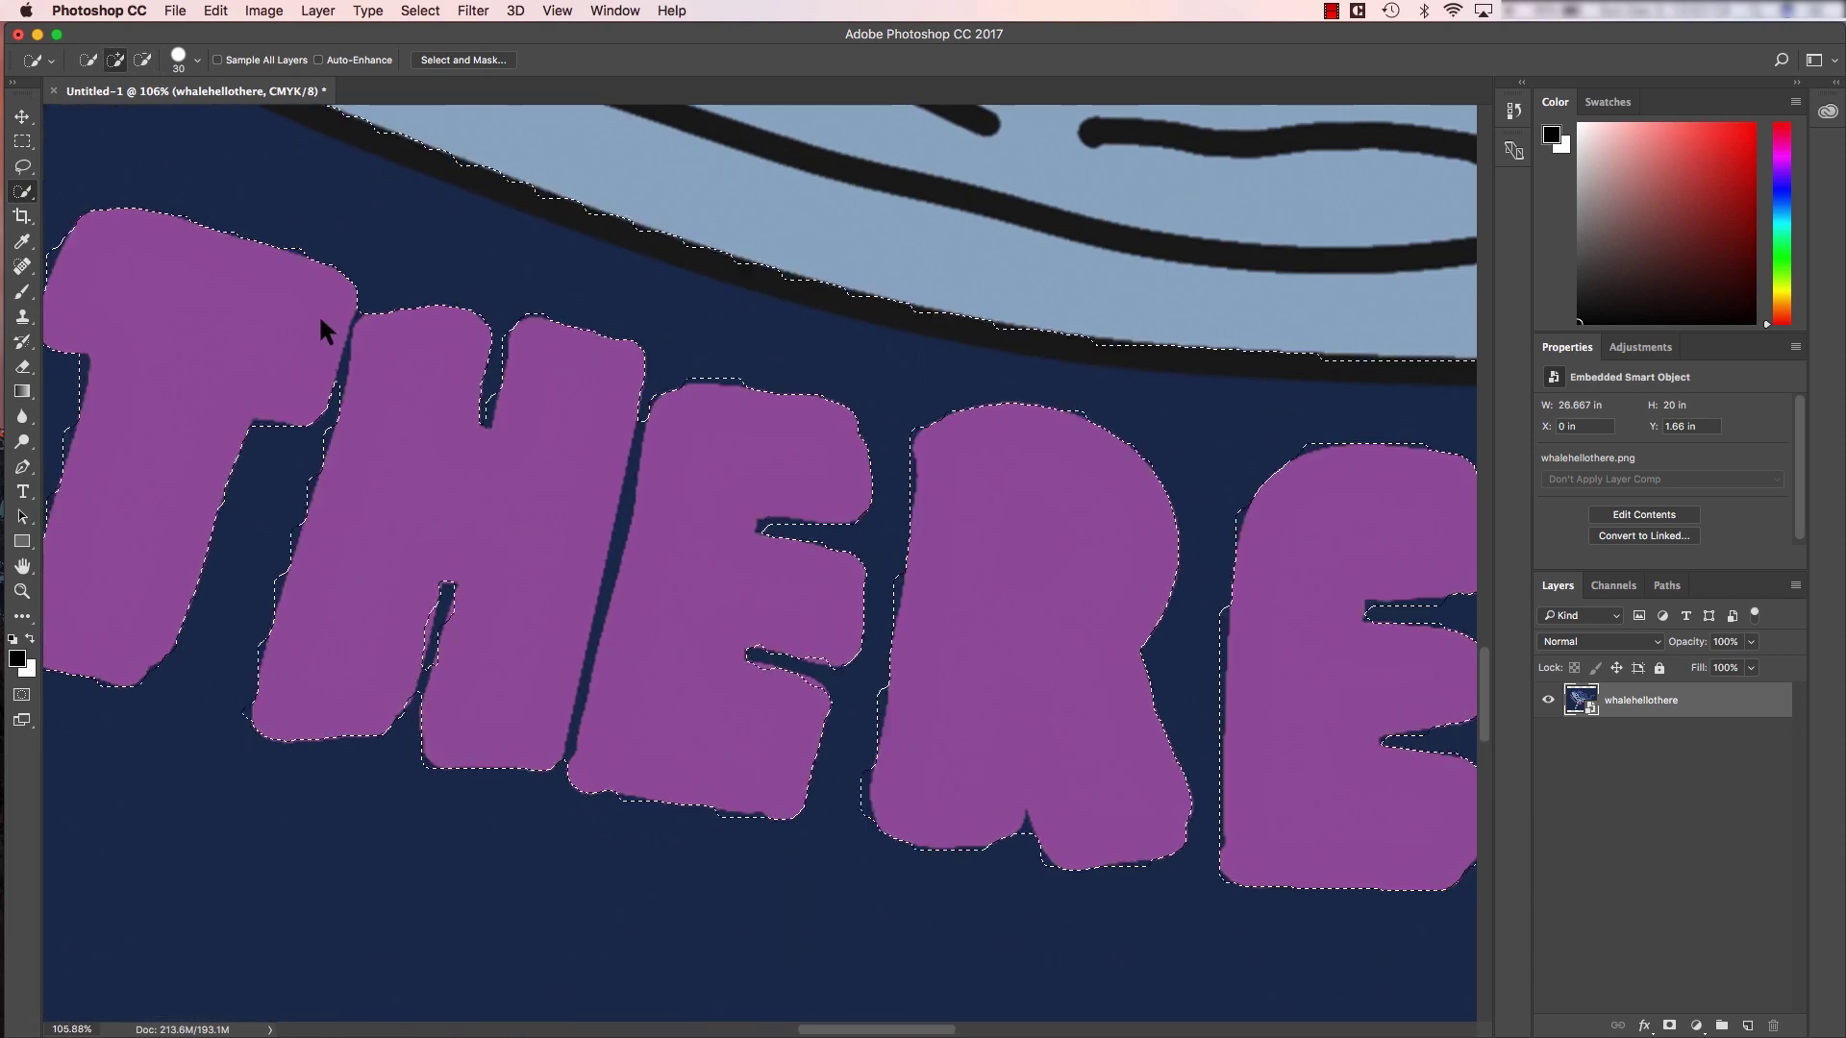
- Fit the image on screen and copy the selected whale and lettering
{"action": "key", "text": "super+0"}
{"action": "left_click", "coordinate": [215, 11]}
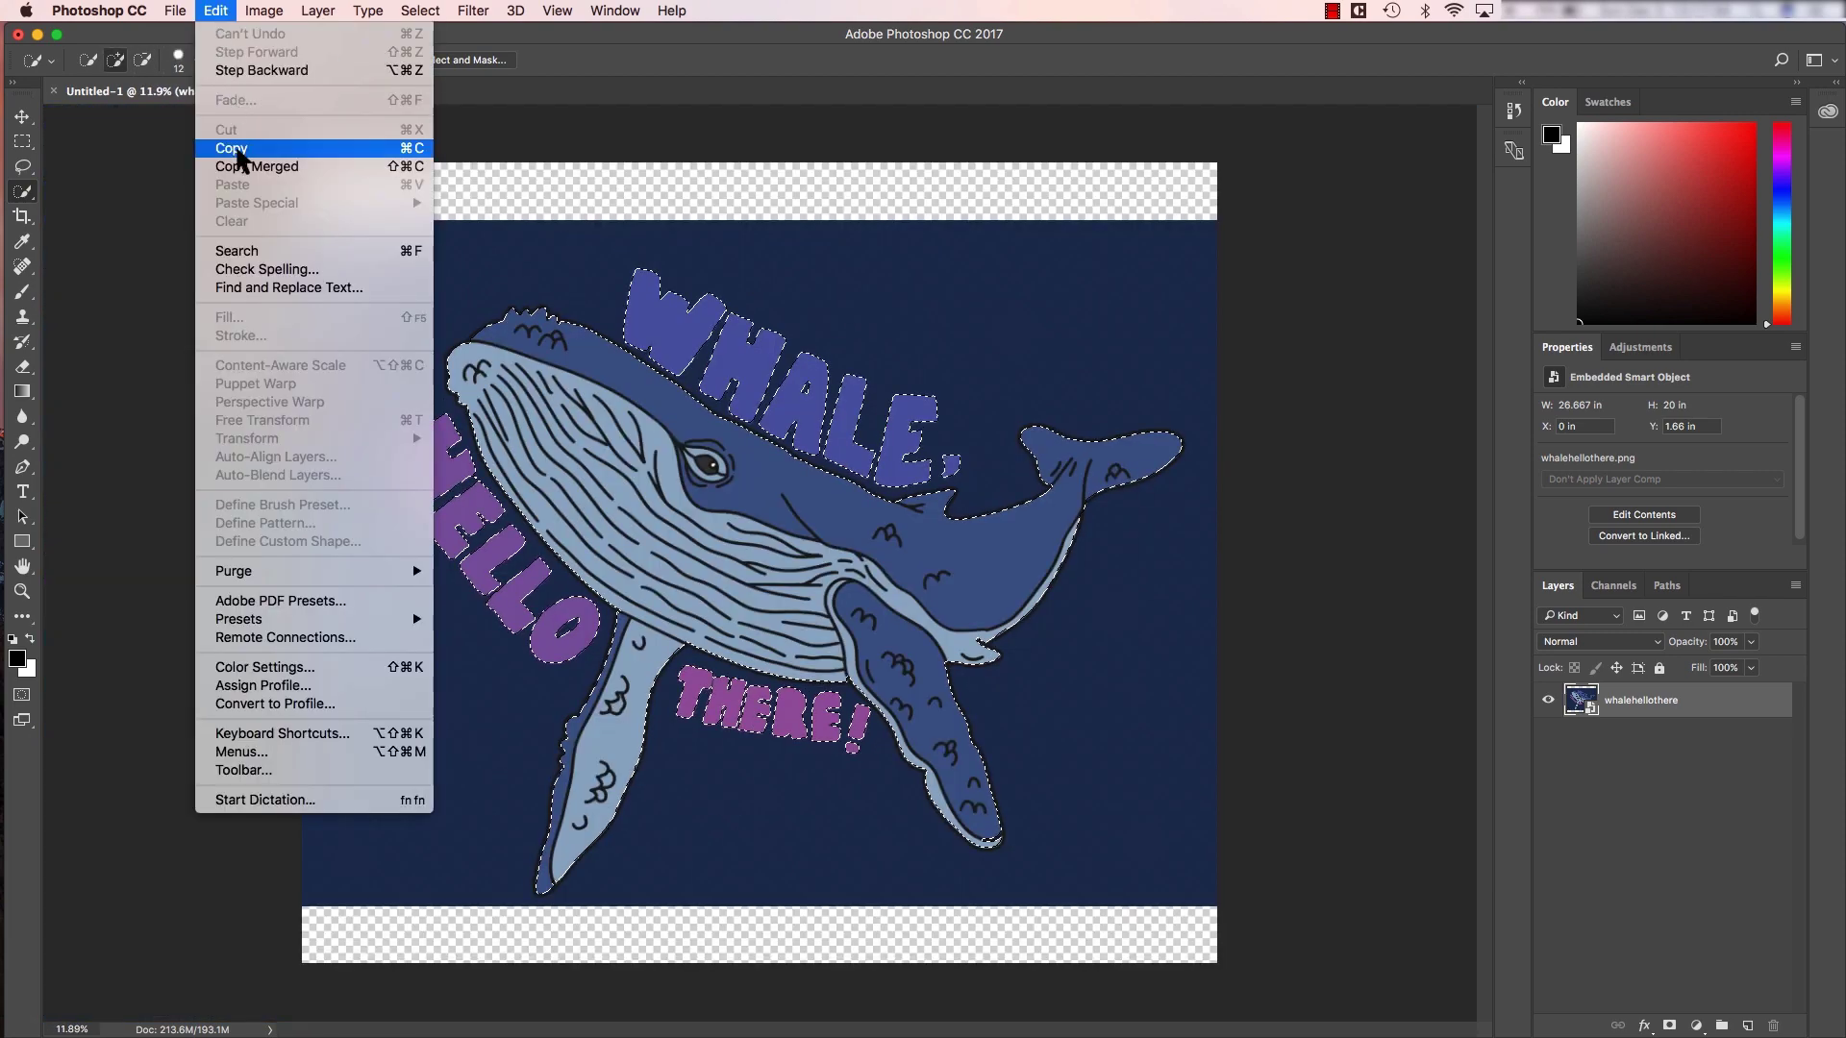
{"action": "left_click", "coordinate": [241, 152]}
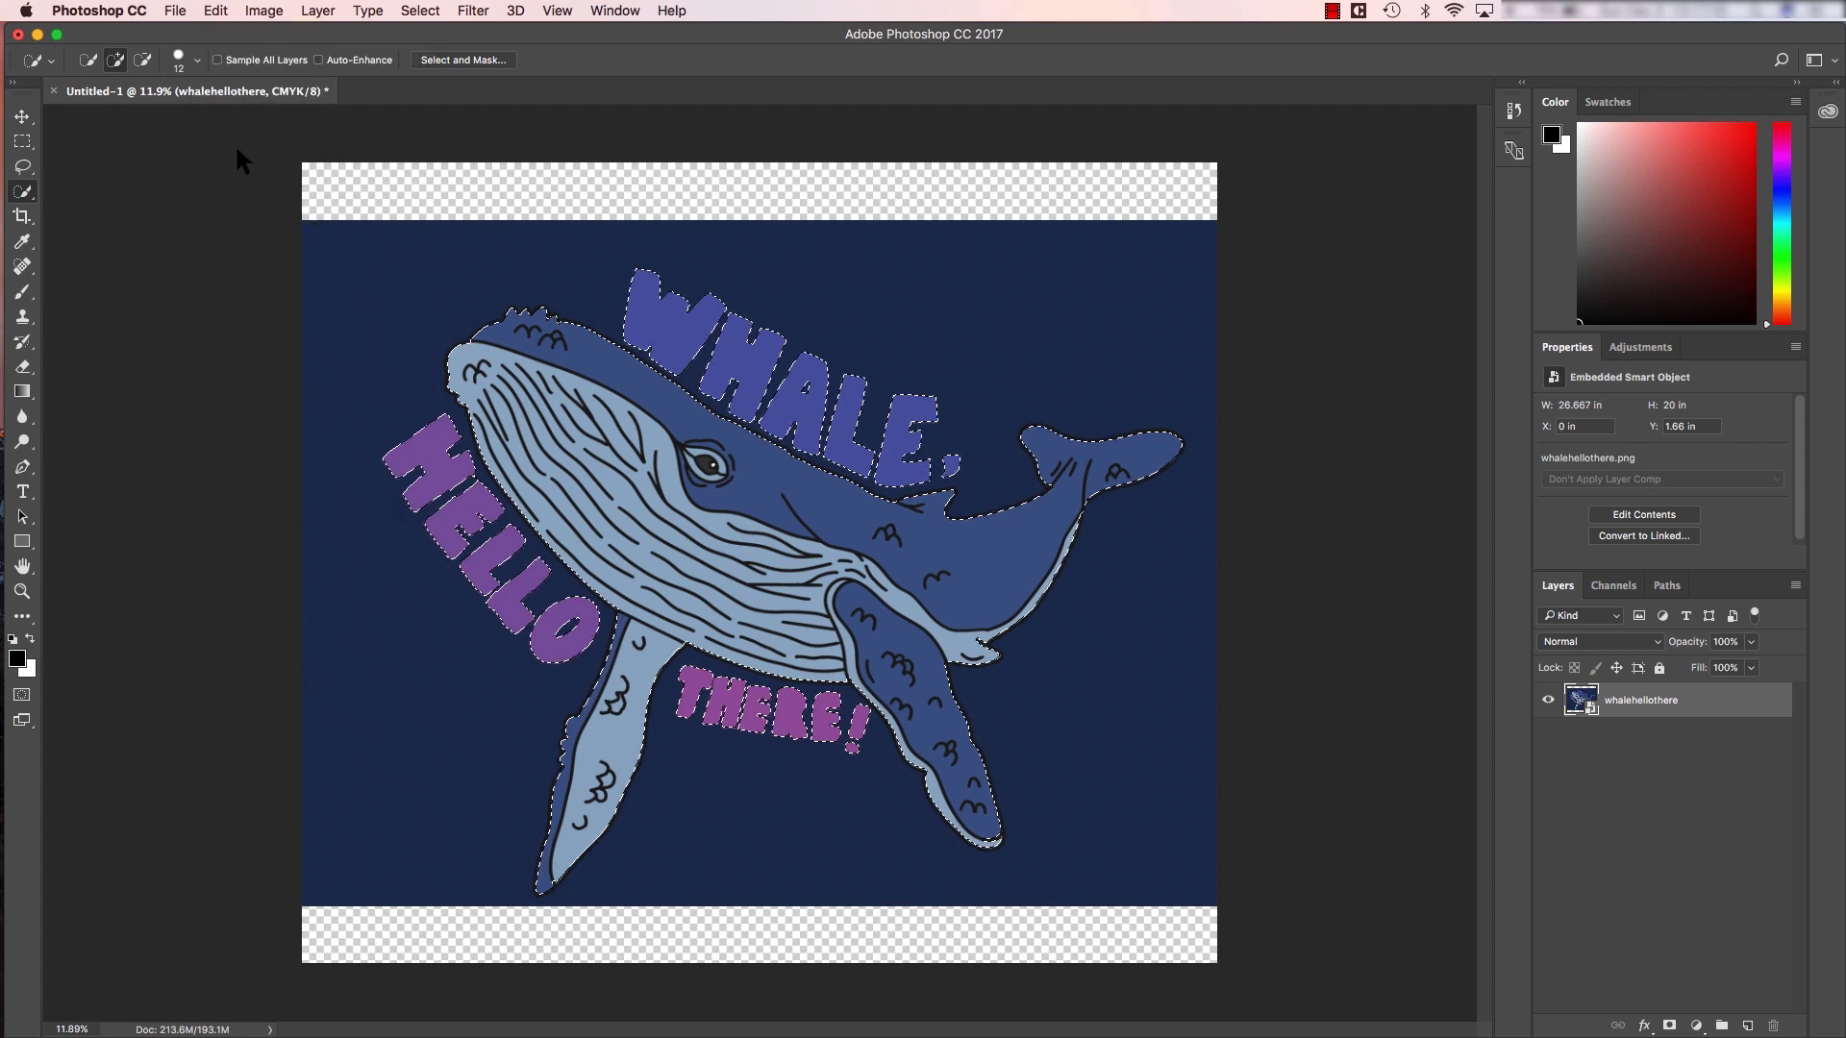
- Create a new blank Layer 1 and paste the copied whale into it
{"action": "left_click", "coordinate": [318, 11]}
{"action": "mouse_move", "coordinate": [375, 32]}
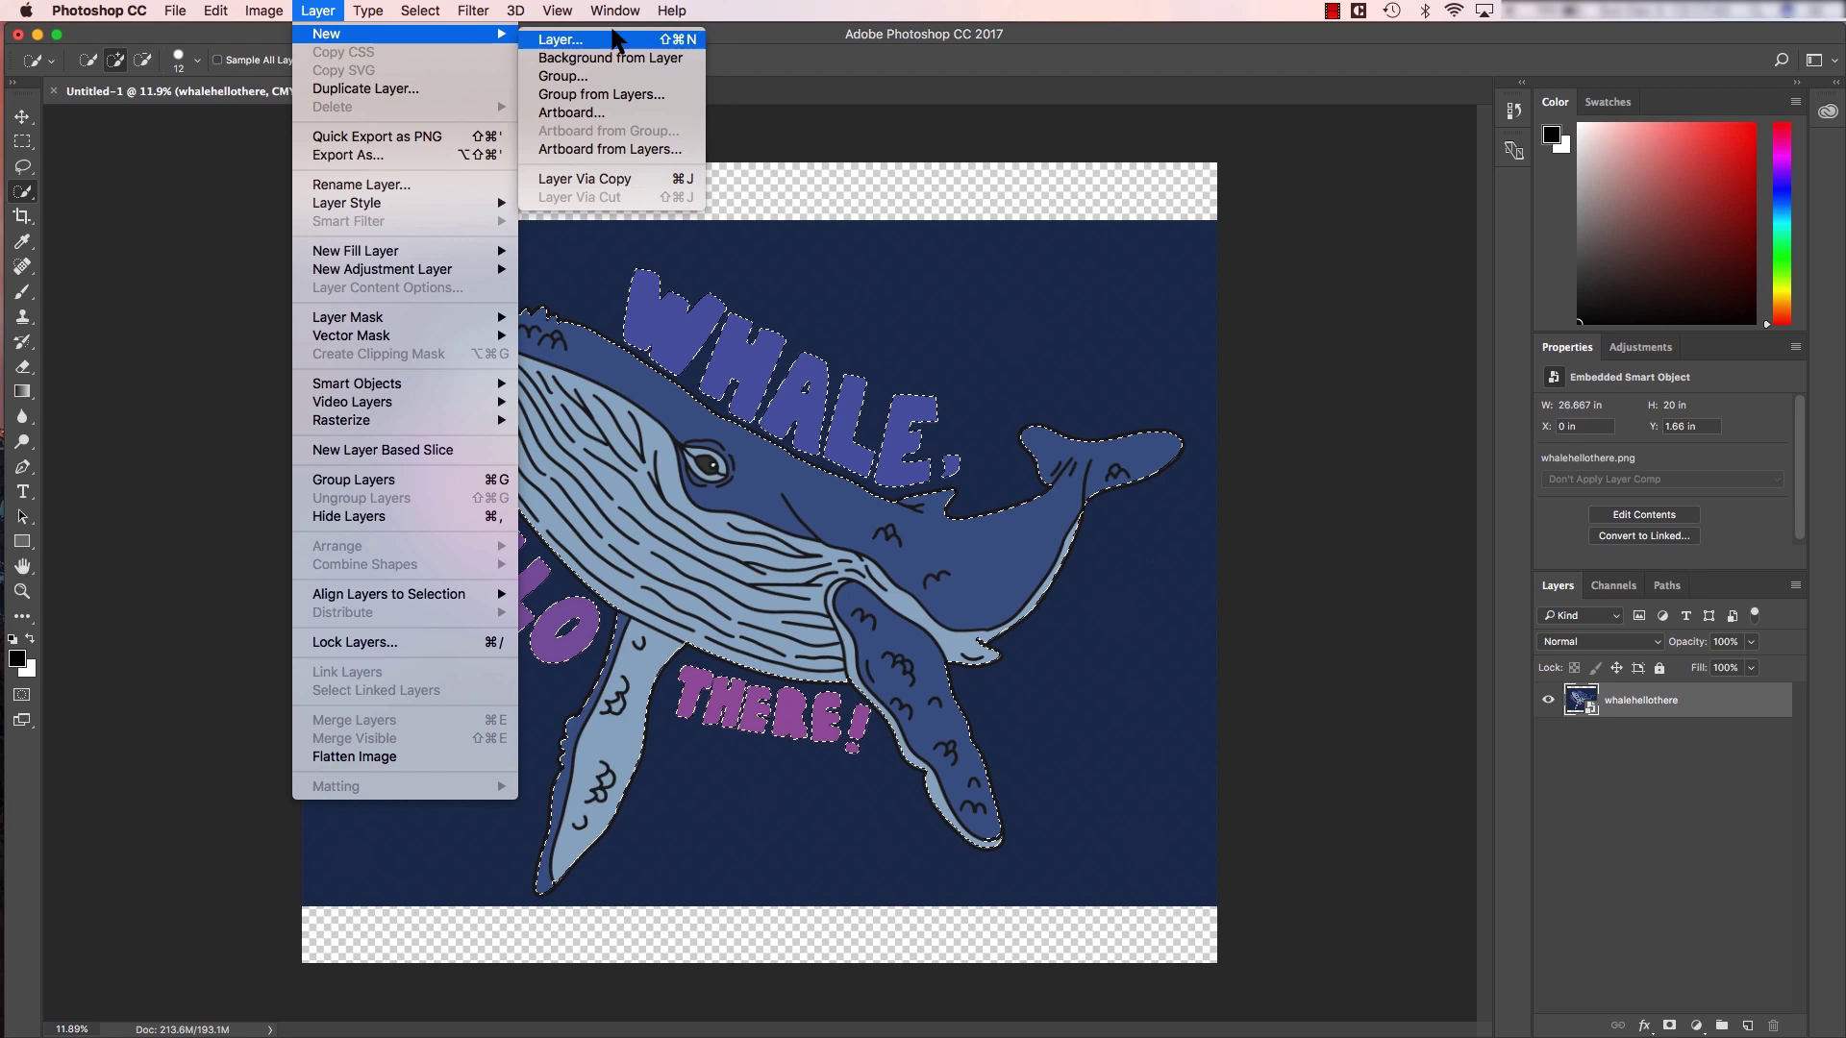
{"action": "left_click", "coordinate": [613, 31]}
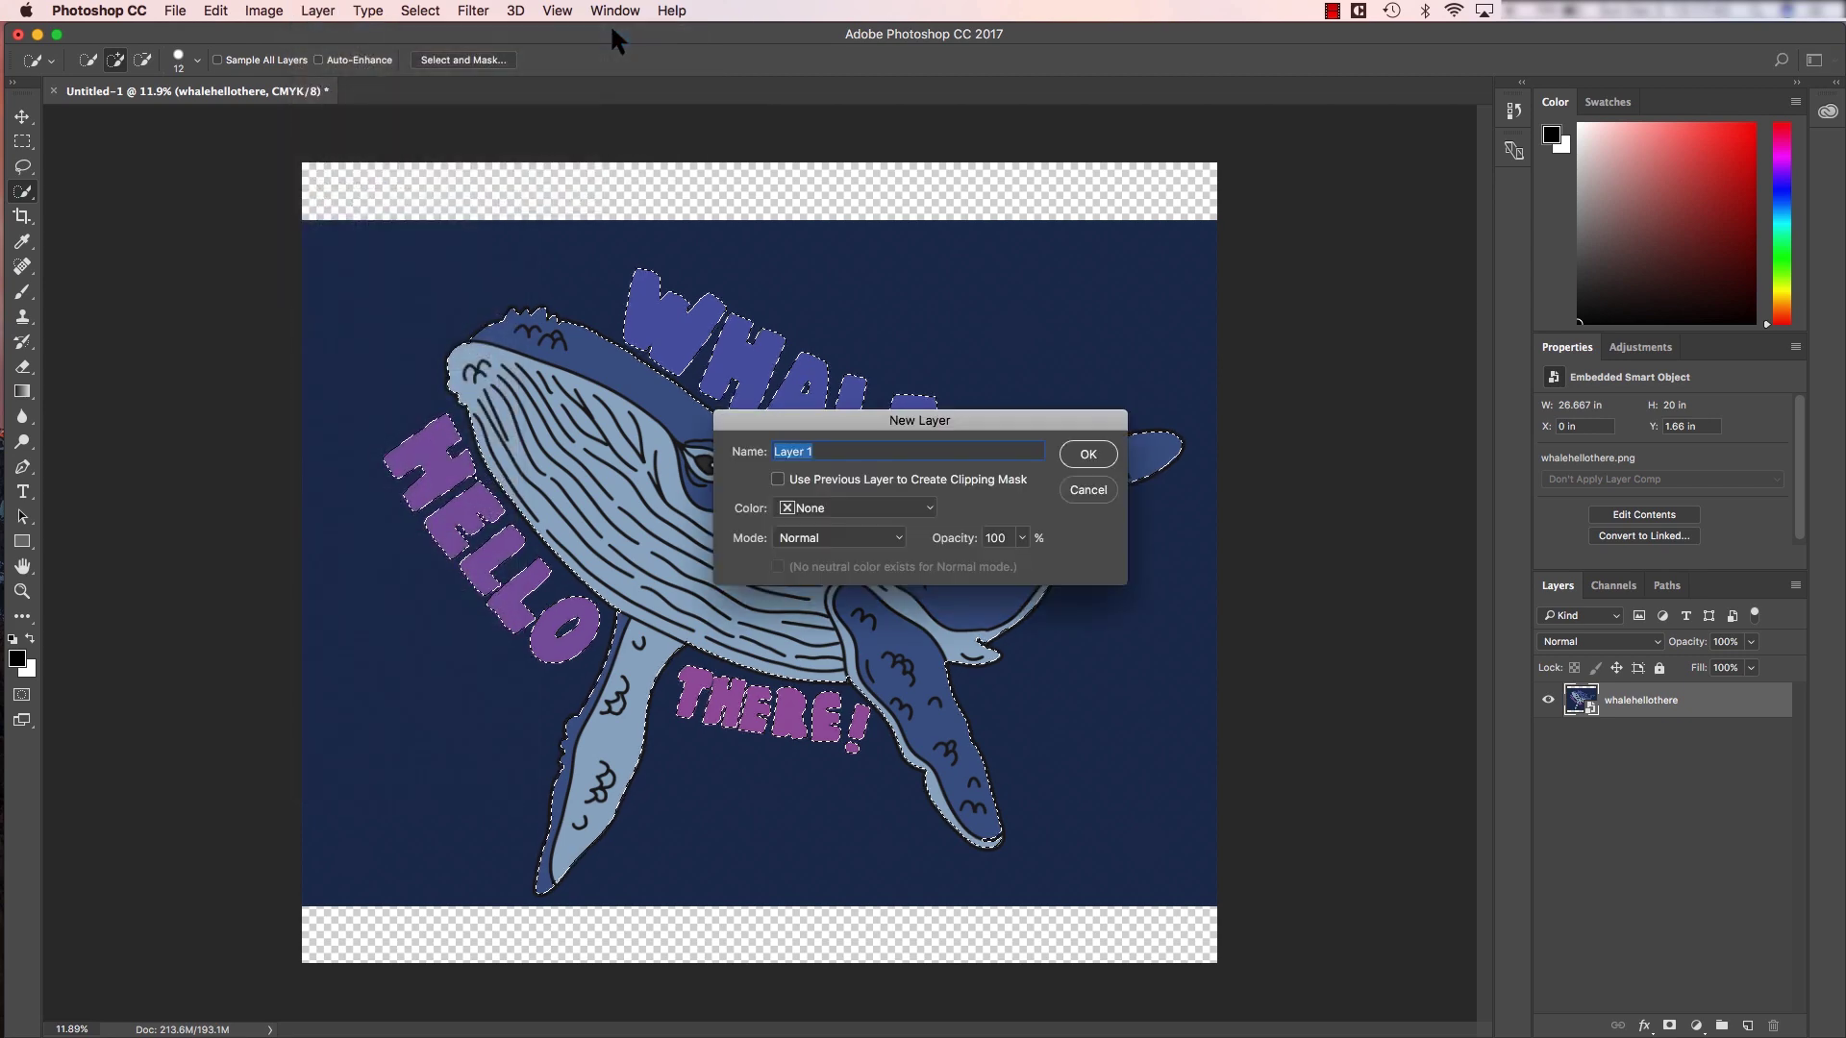
{"action": "left_click", "coordinate": [1086, 455]}
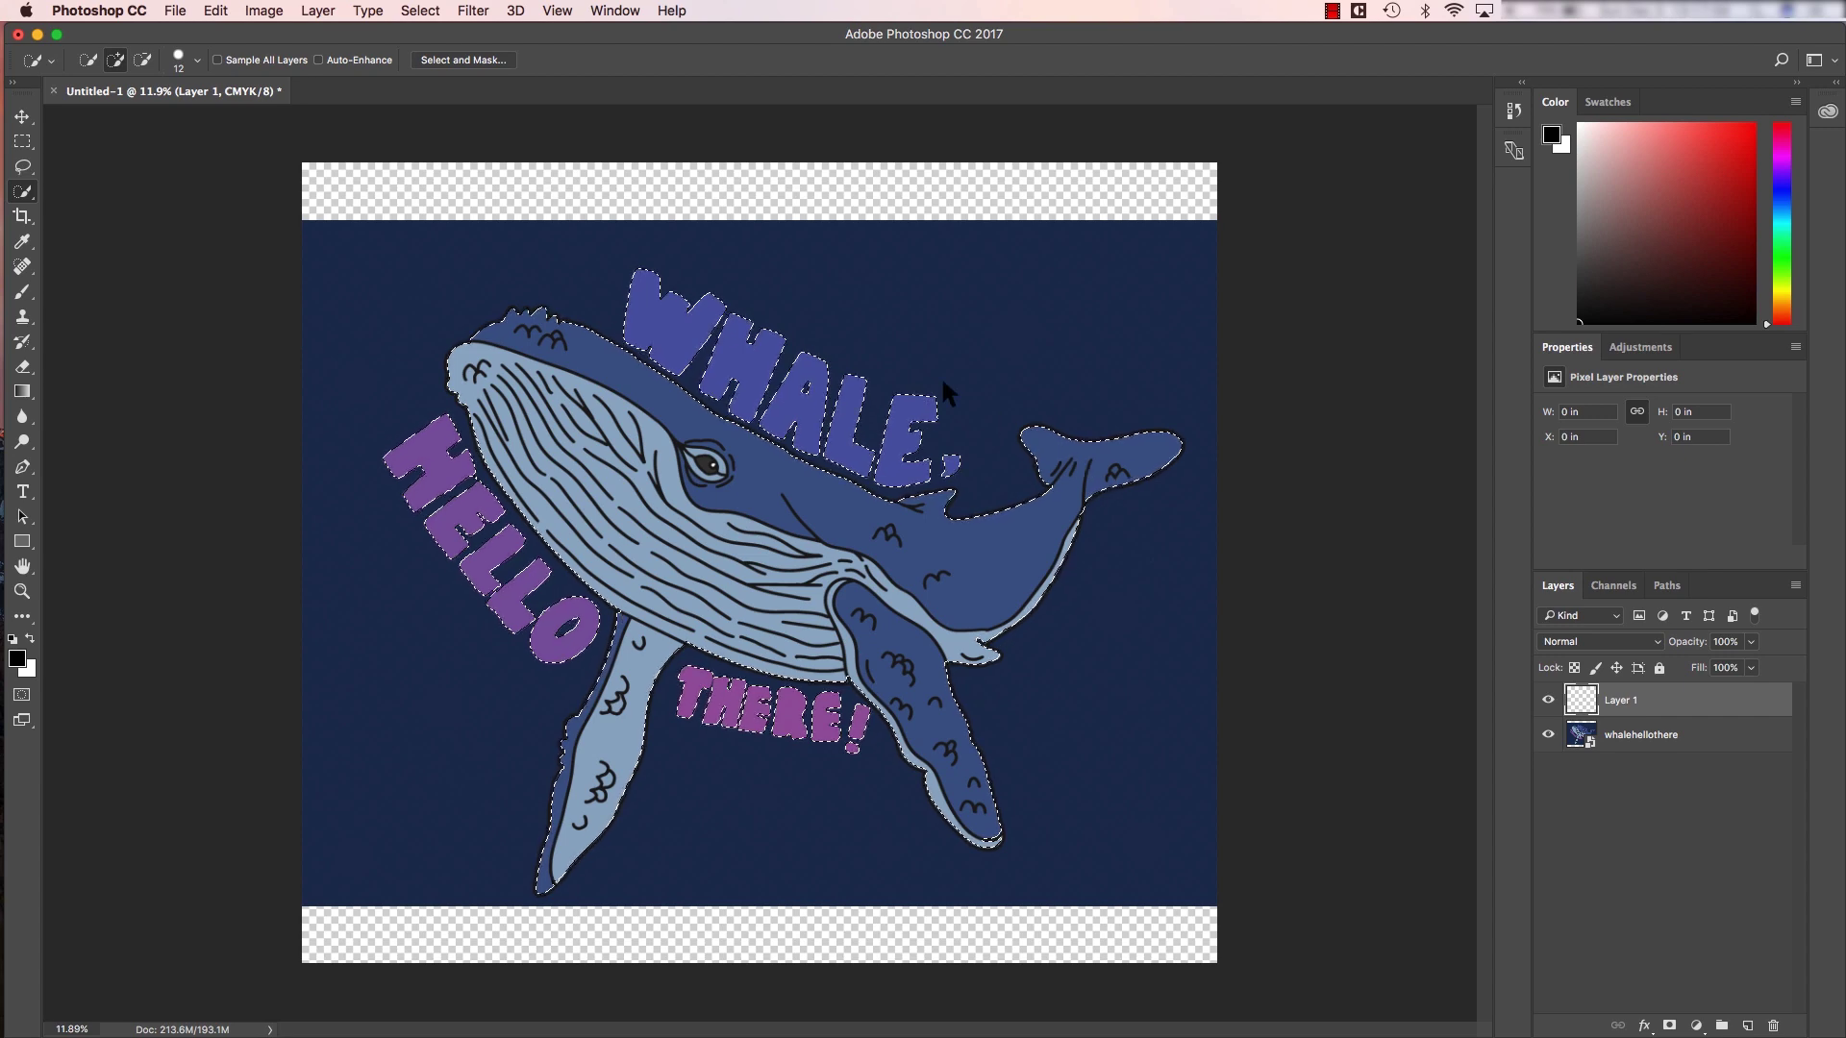
{"action": "left_click", "coordinate": [214, 14]}
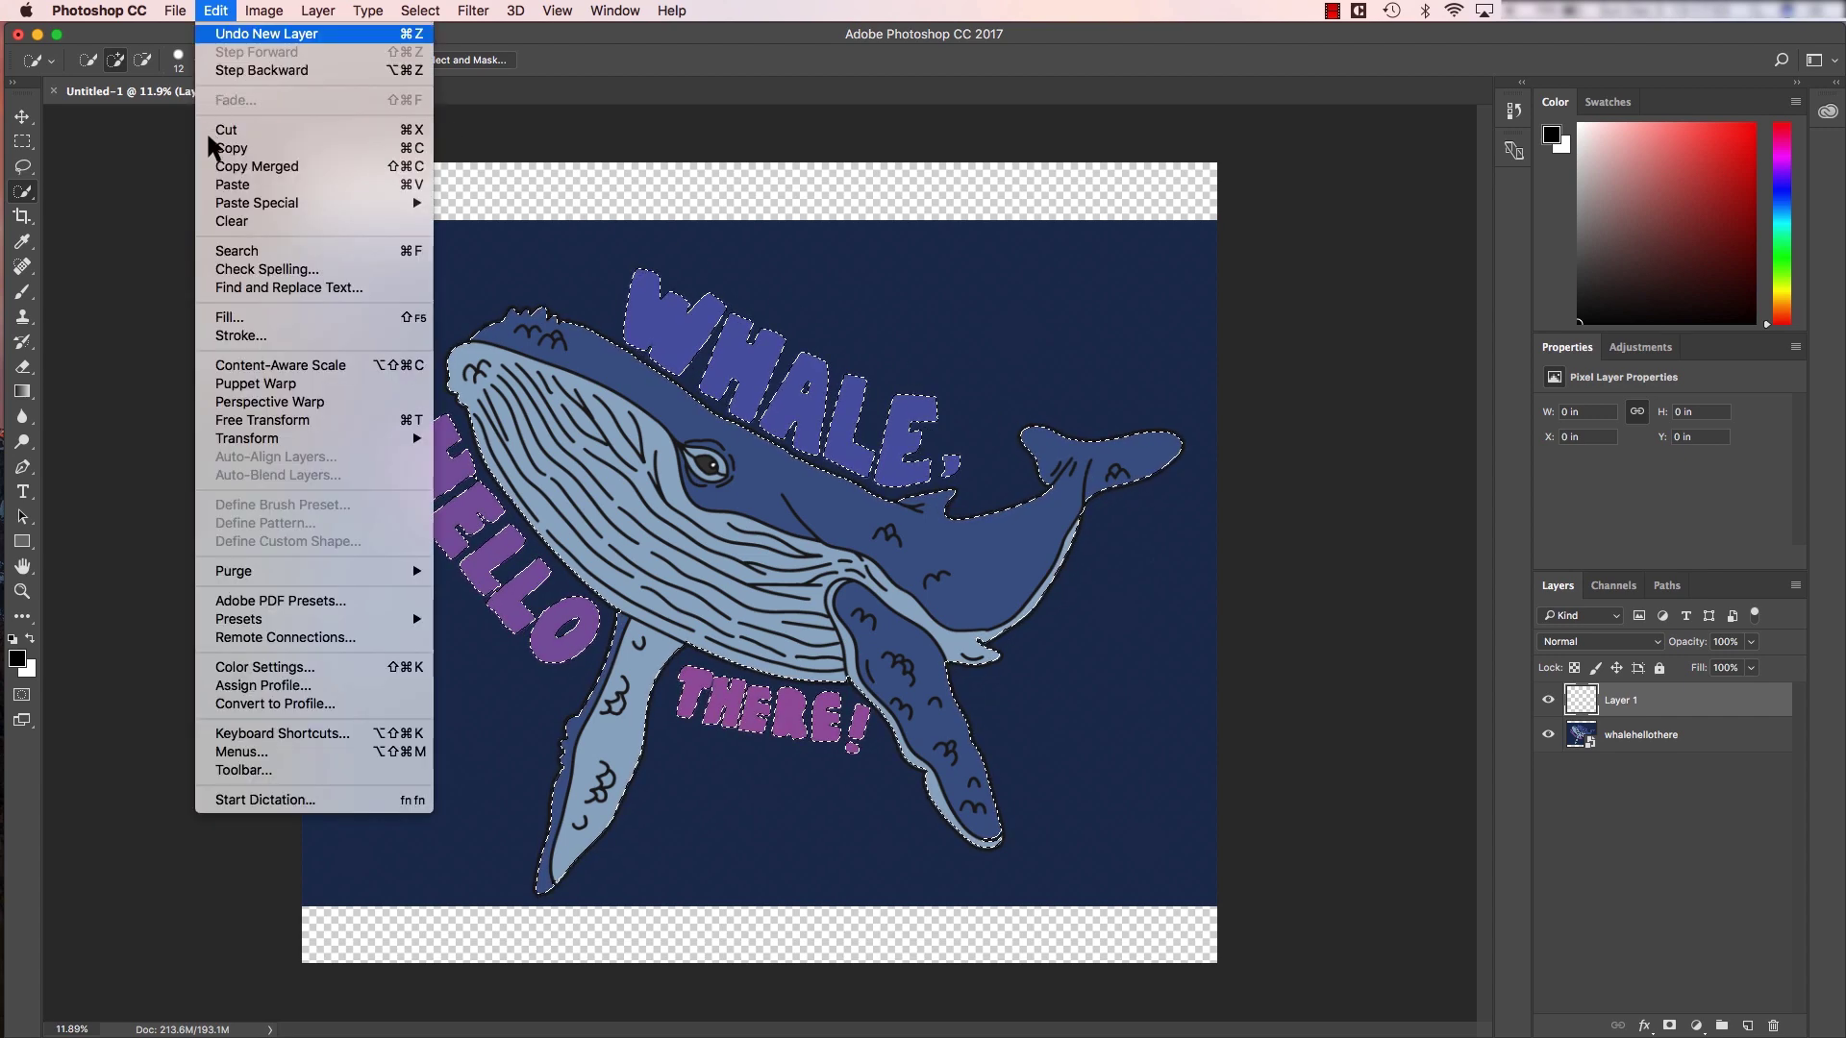
{"action": "left_click", "coordinate": [210, 186]}
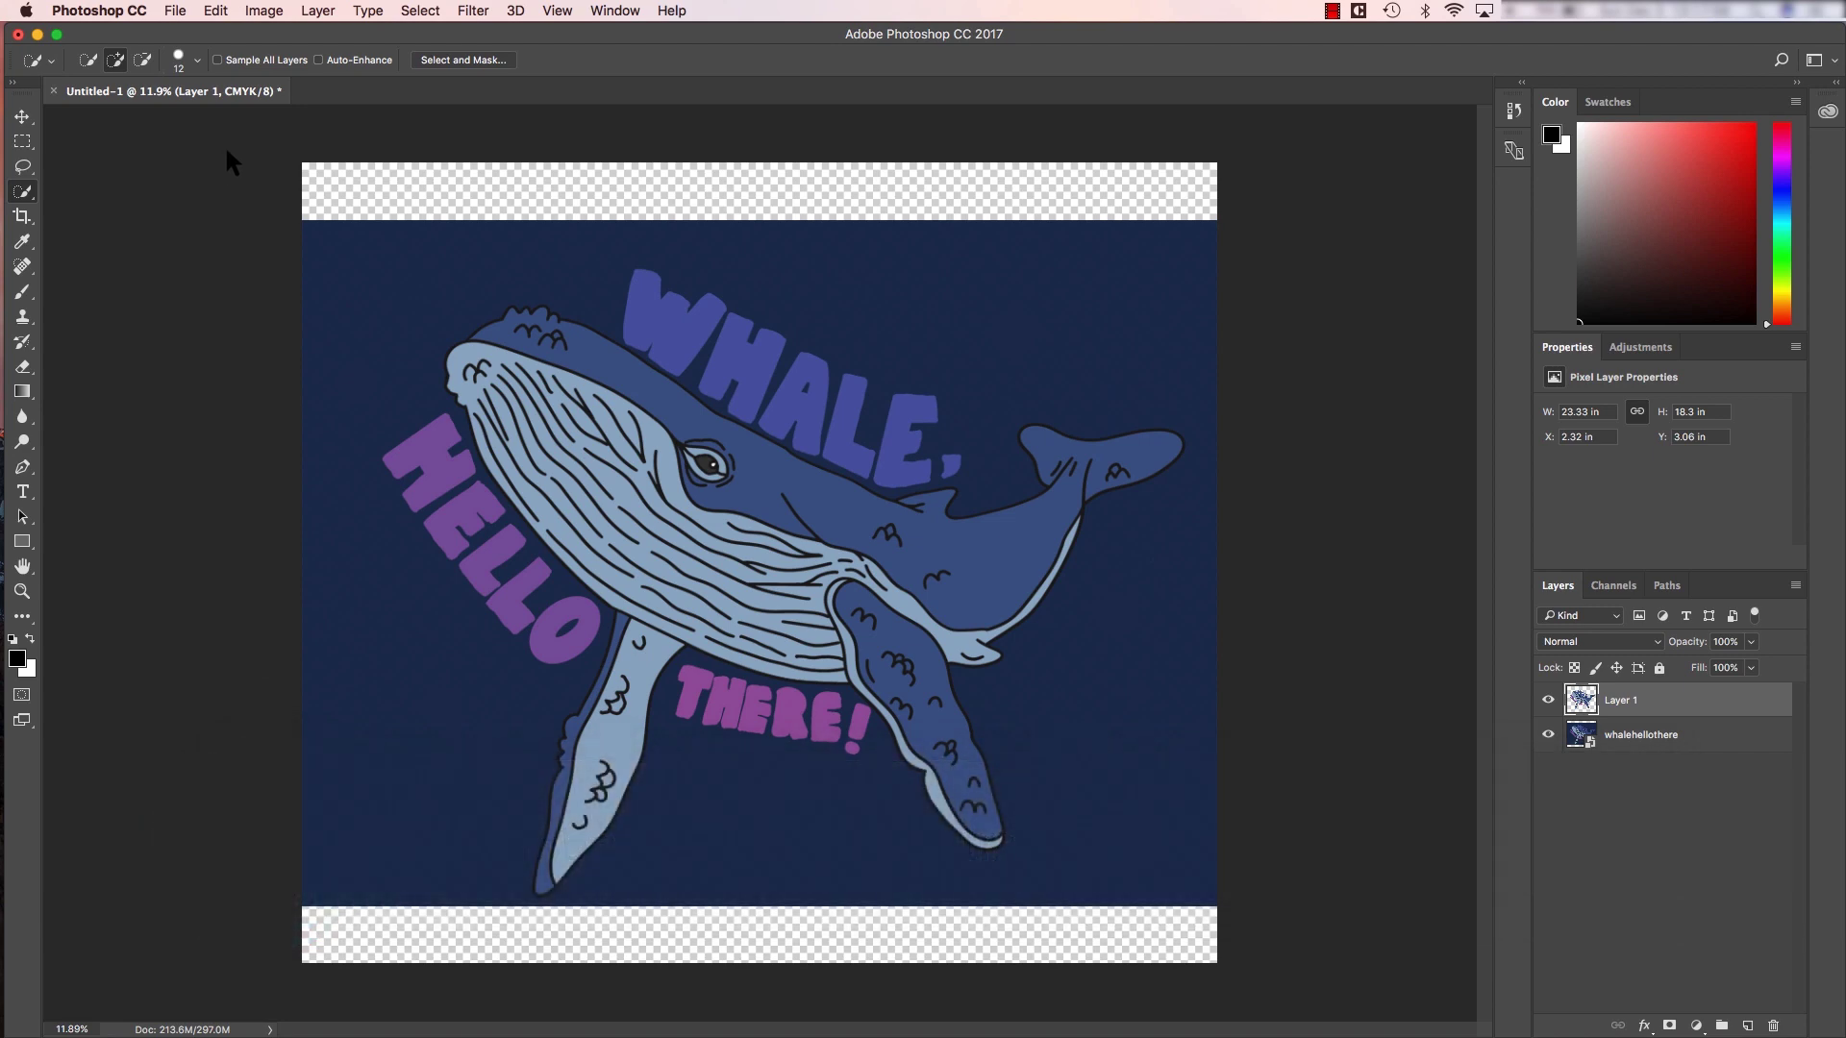
- Export Layer 1 as a transparent PNG named 'Whale Hello There' to the Desktop
{"action": "left_click", "coordinate": [319, 11]}
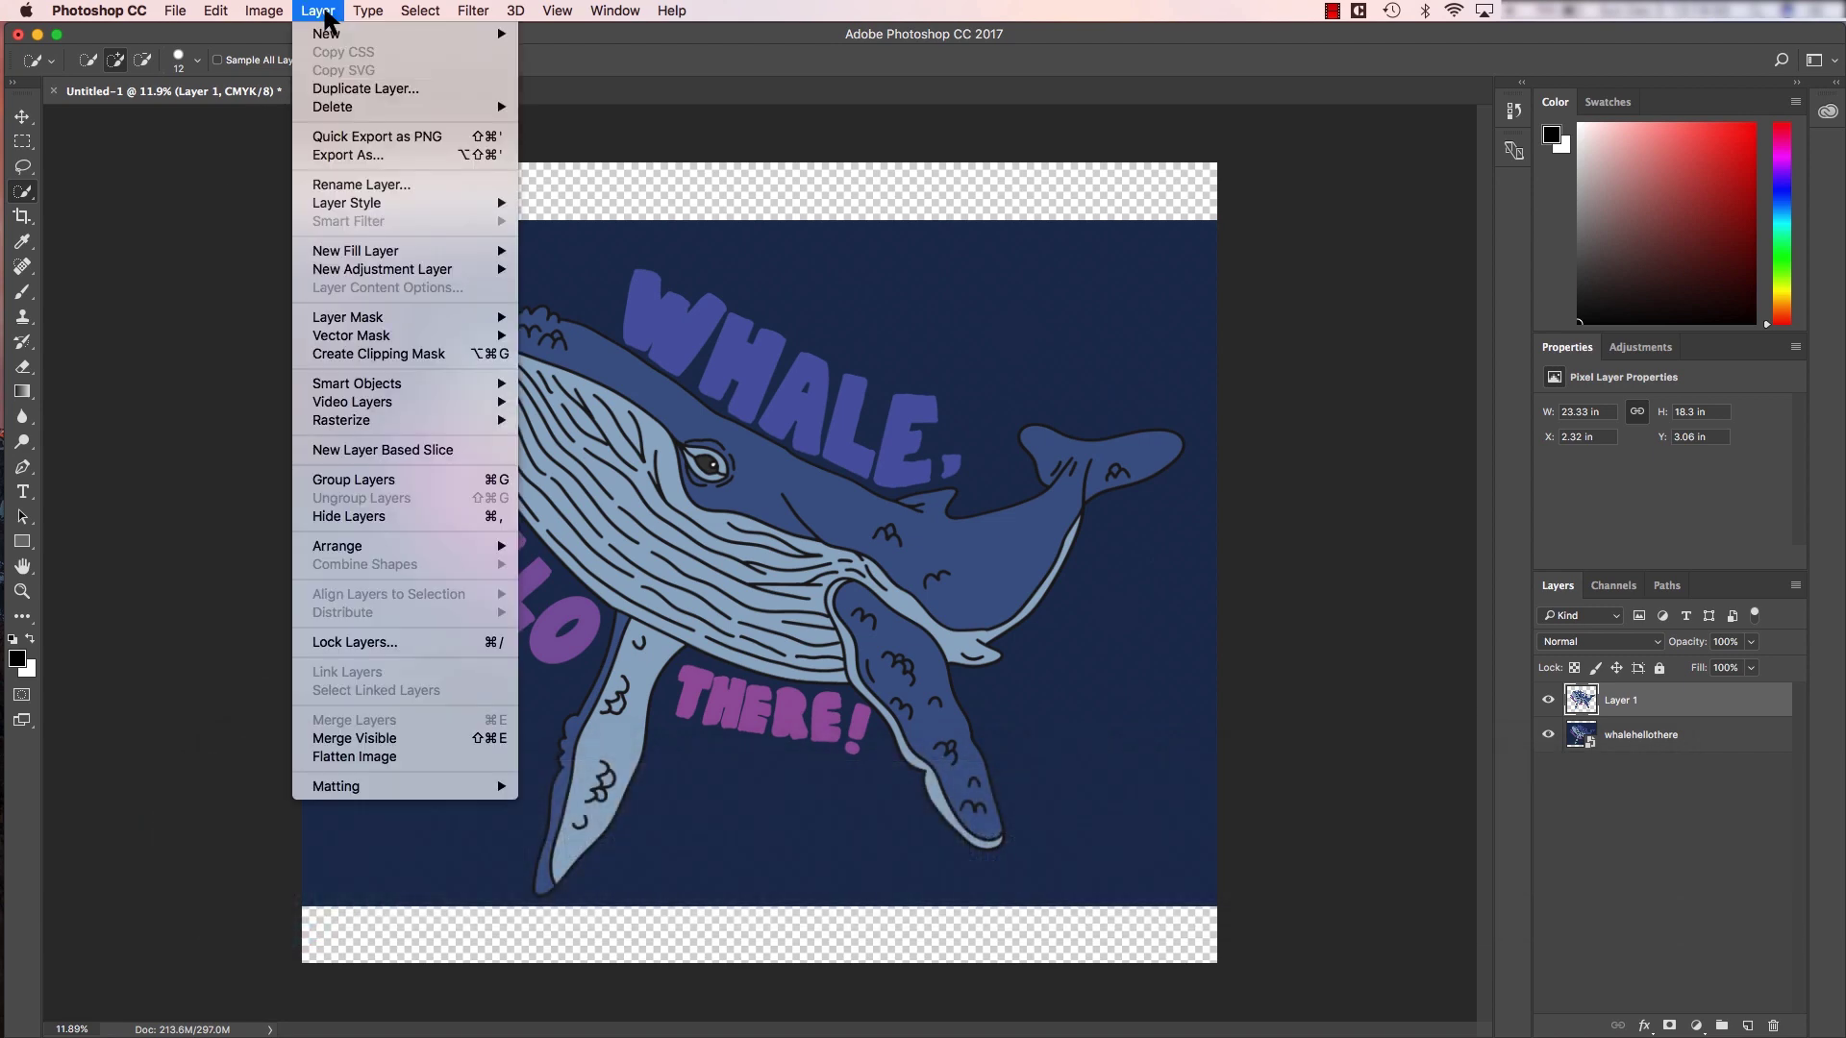
{"action": "left_click", "coordinate": [327, 155]}
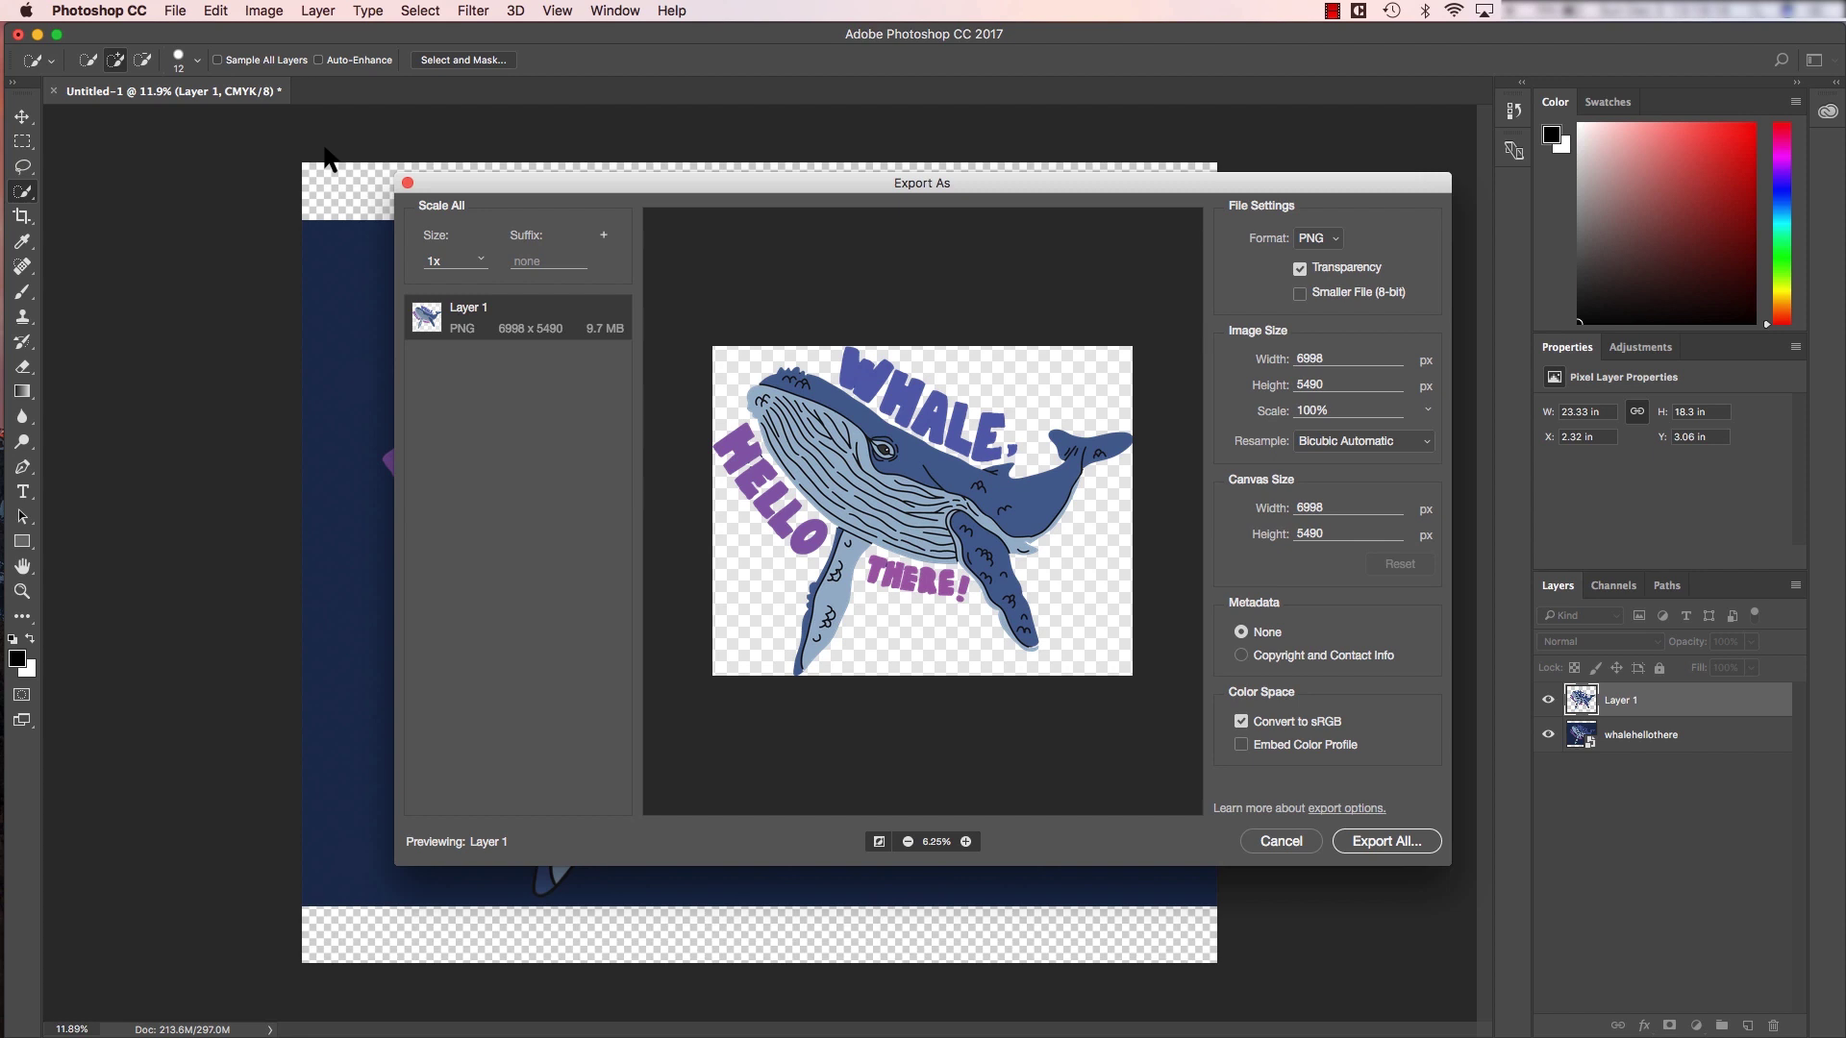
{"action": "left_click", "coordinate": [1370, 850]}
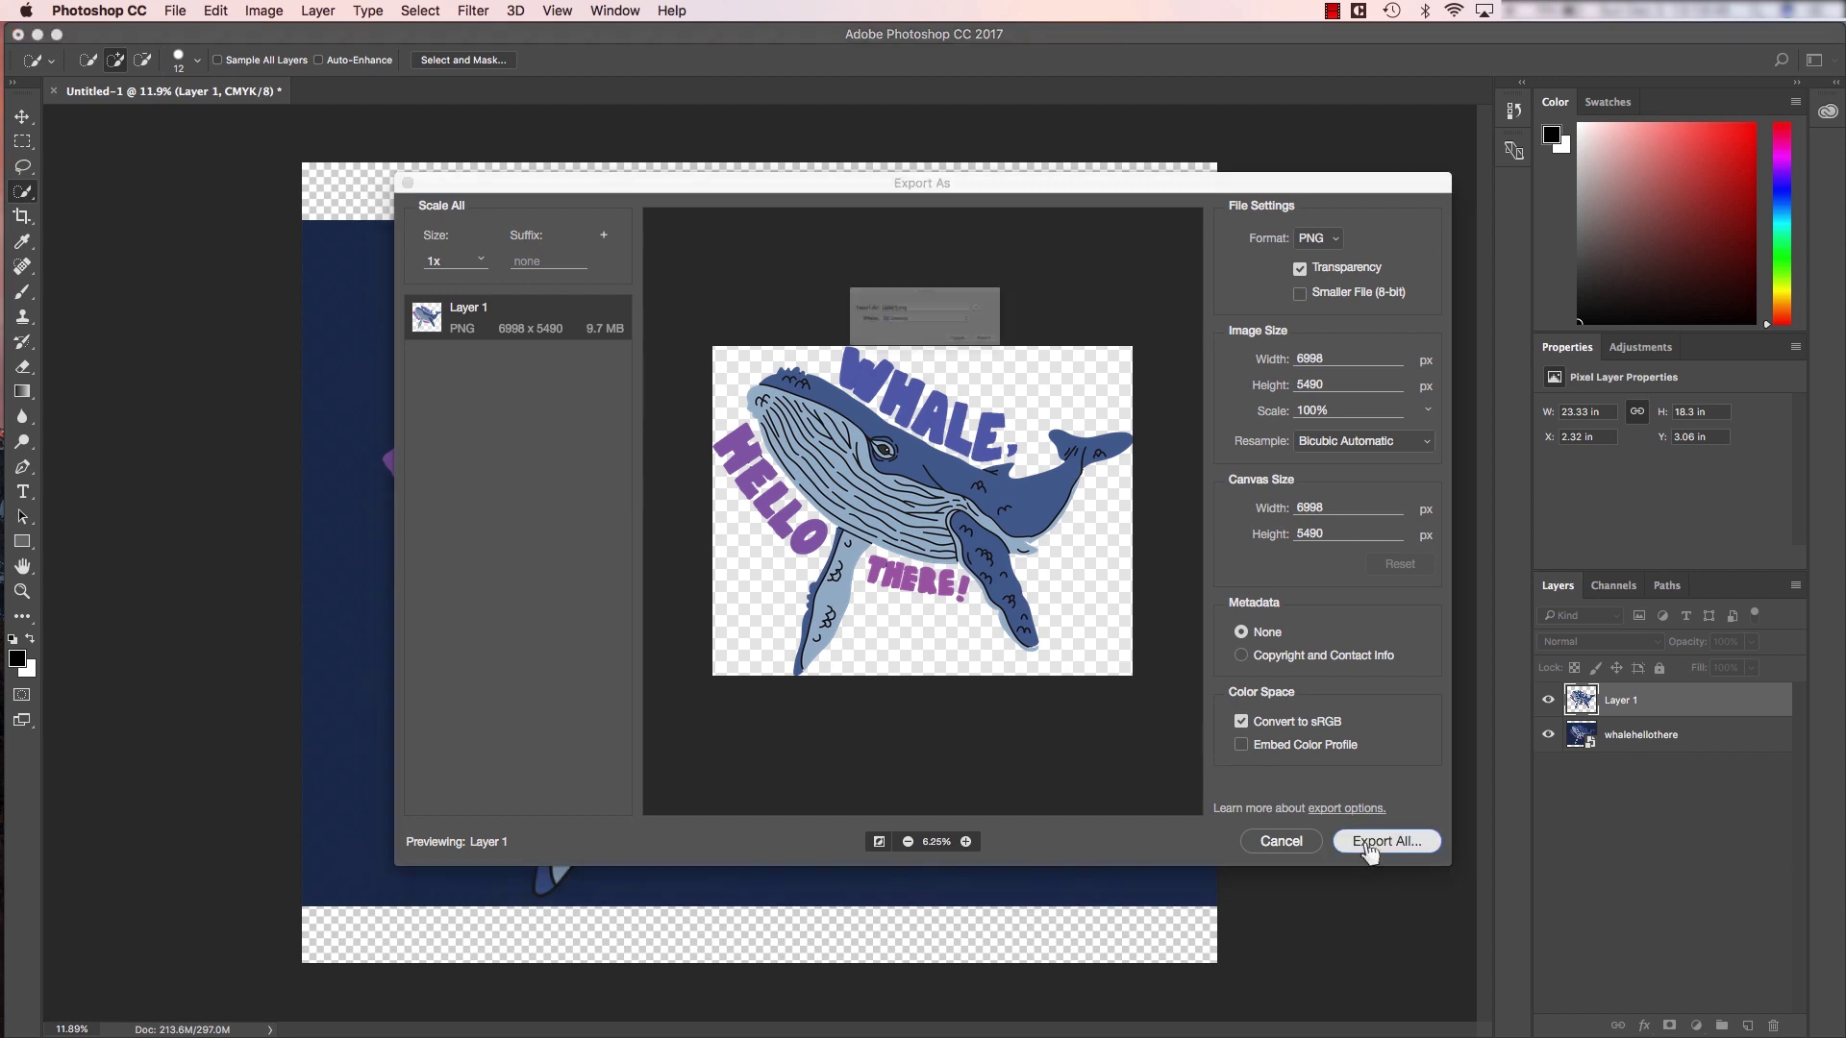
{"action": "type", "text": "W"}
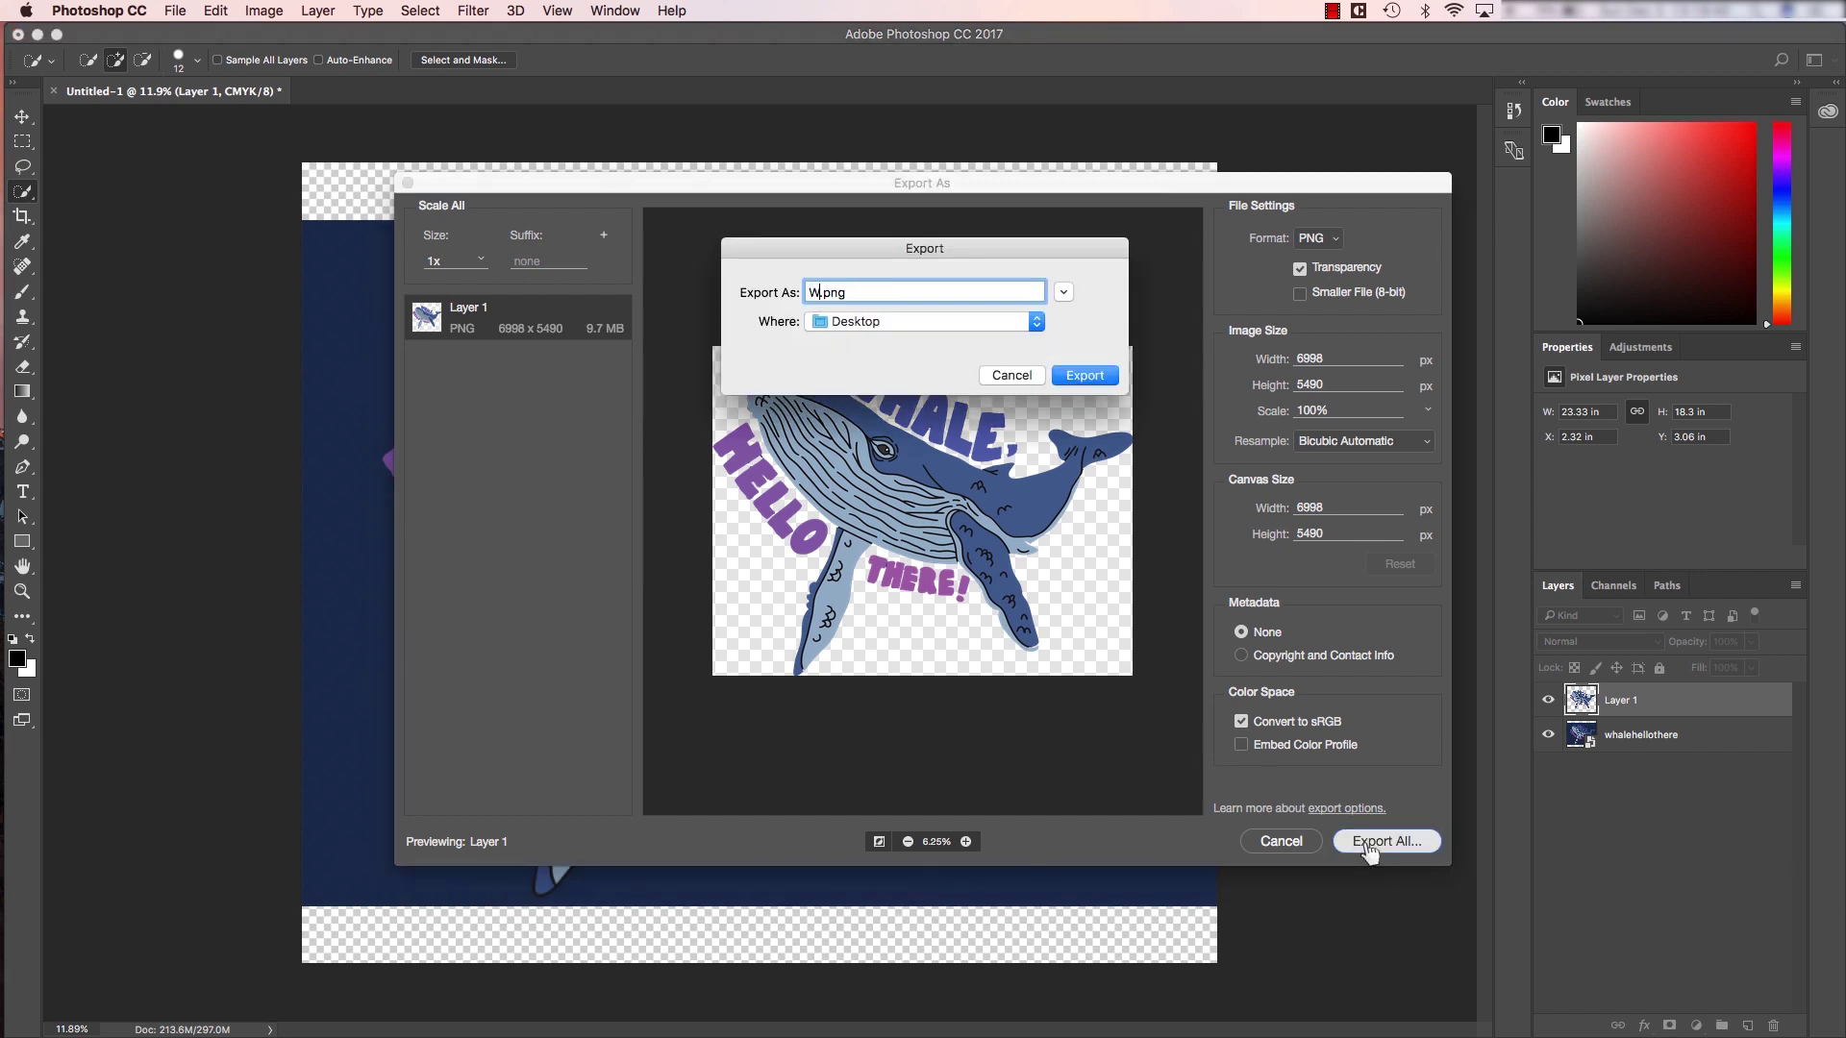
{"action": "type", "text": "hale Hell"}
{"action": "type", "text": "o There"}
{"action": "left_click", "coordinate": [1090, 376]}
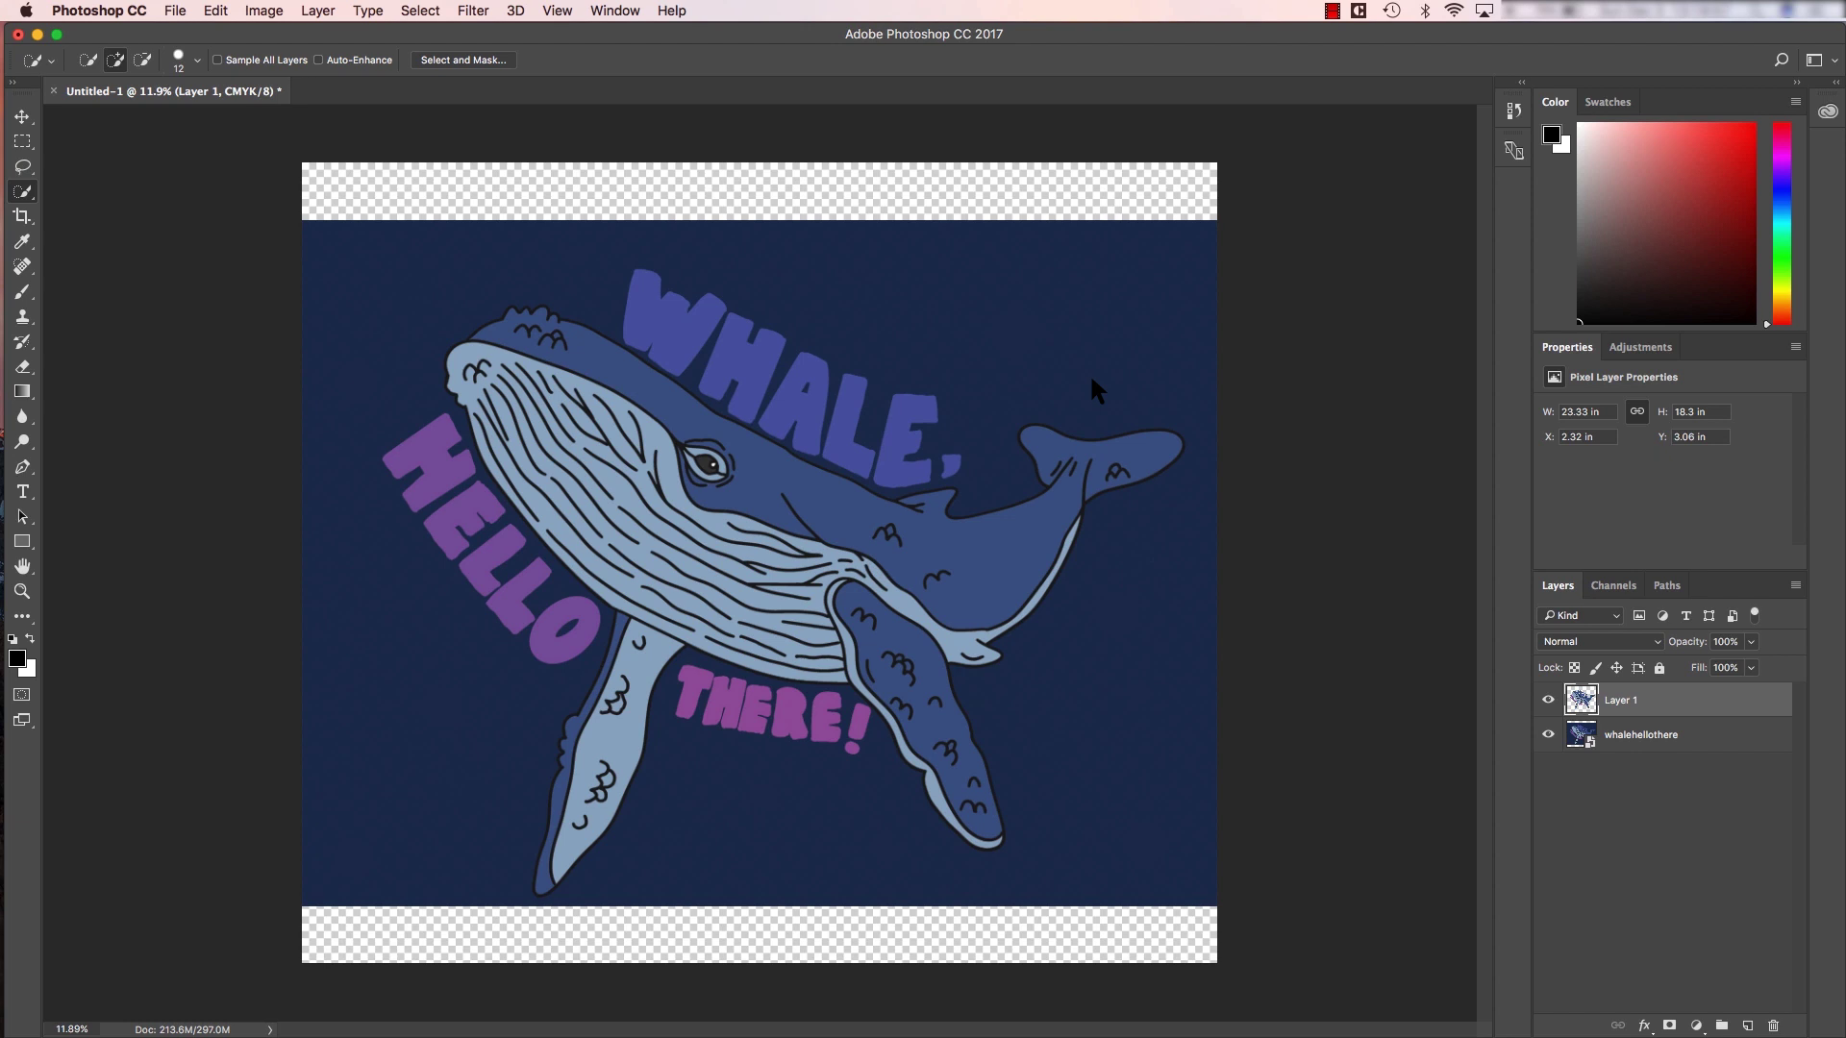